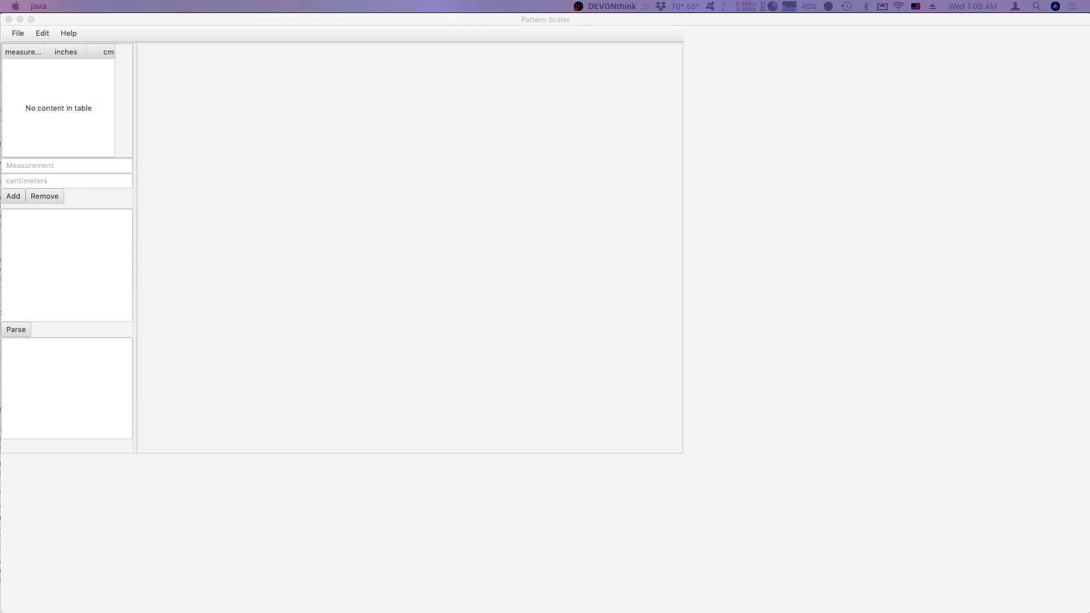
# Load the pattern images back.png and side back.png from the 1892-01 folder.
pyautogui.click(26, 37)
pyautogui.click(23, 36)
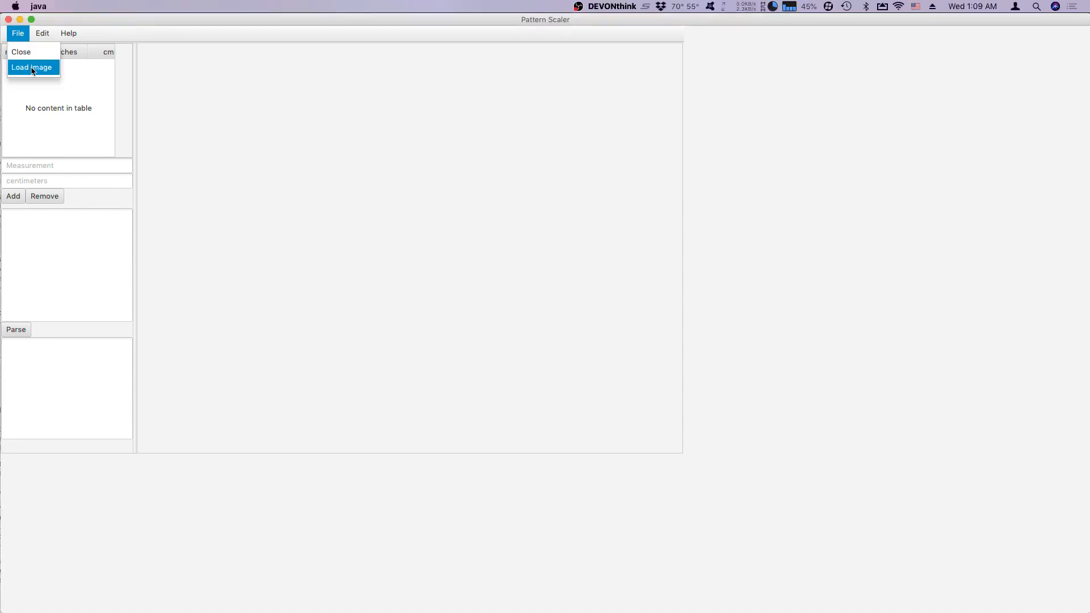
pyautogui.click(59, 70)
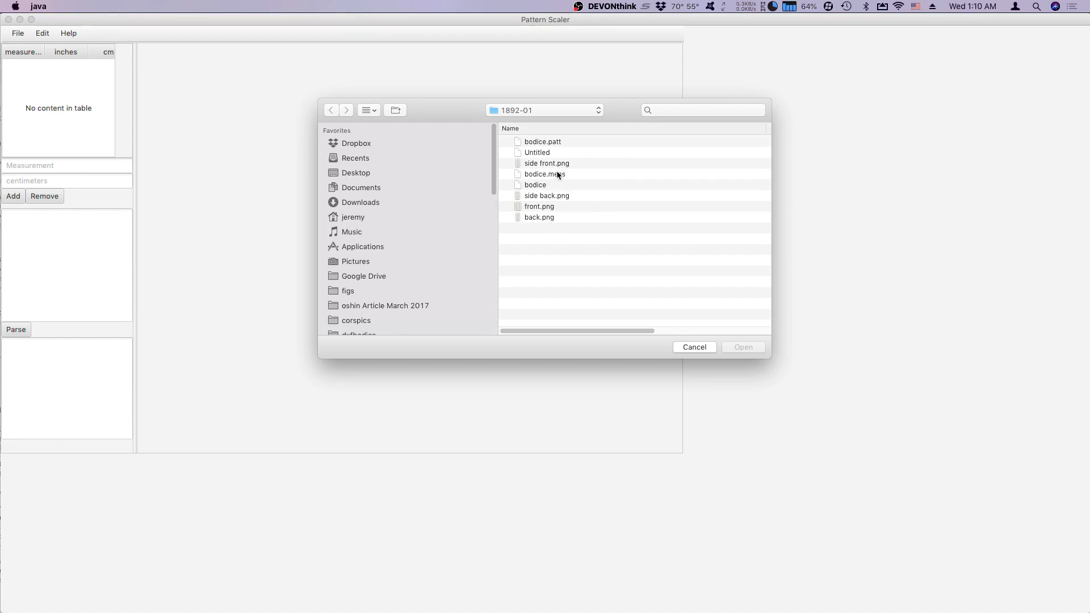
pyautogui.doubleClick(540, 217)
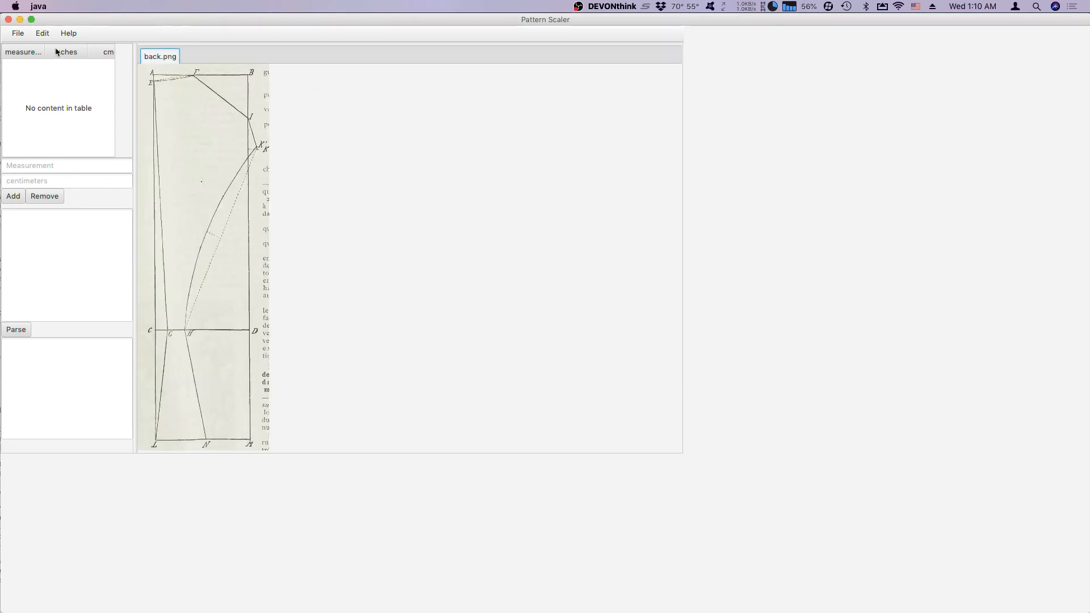
pyautogui.click(18, 33)
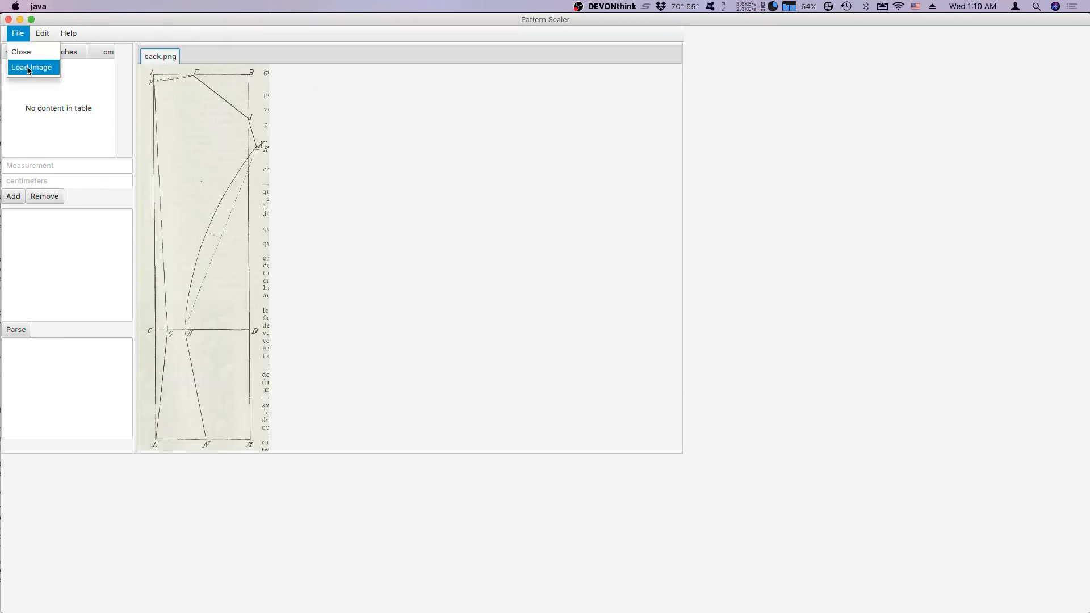
pyautogui.click(28, 68)
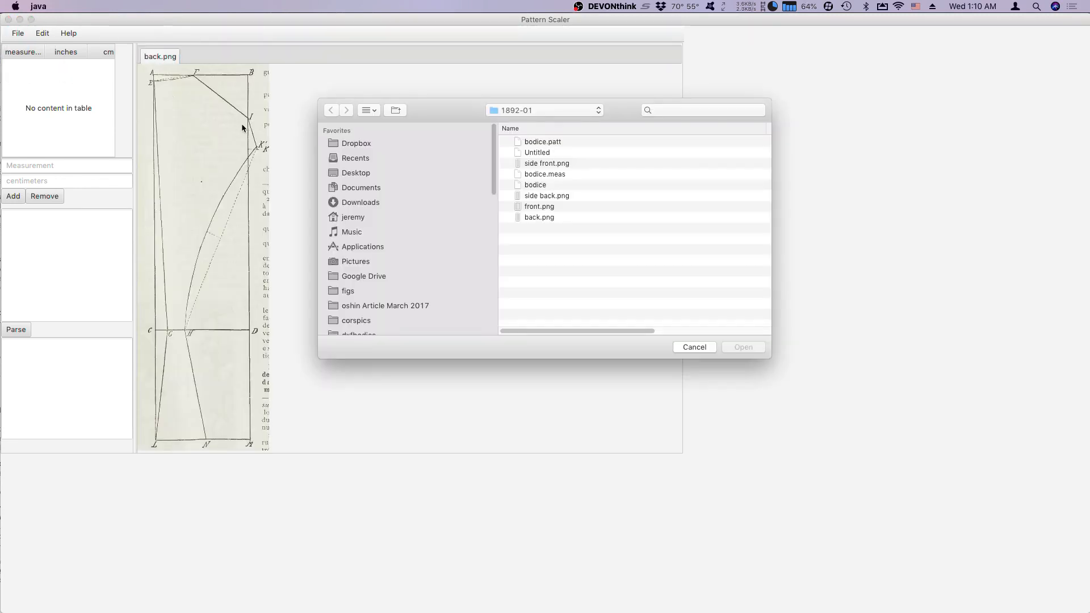
pyautogui.click(557, 197)
pyautogui.doubleClick(557, 197)
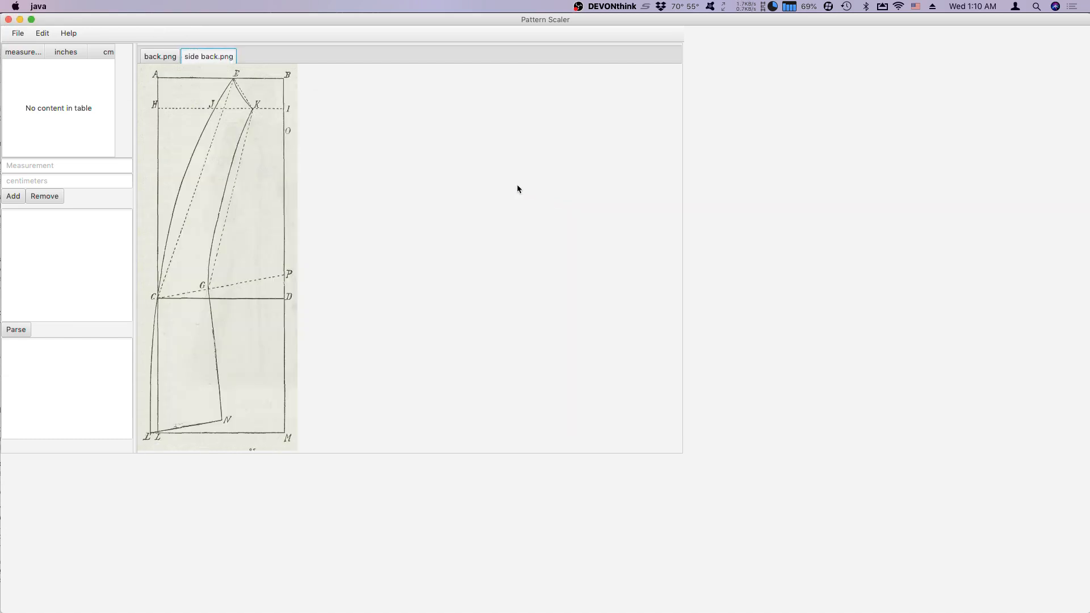
# Load the pattern images side front.png and front.png from the 1892-01 folder.
pyautogui.click(19, 34)
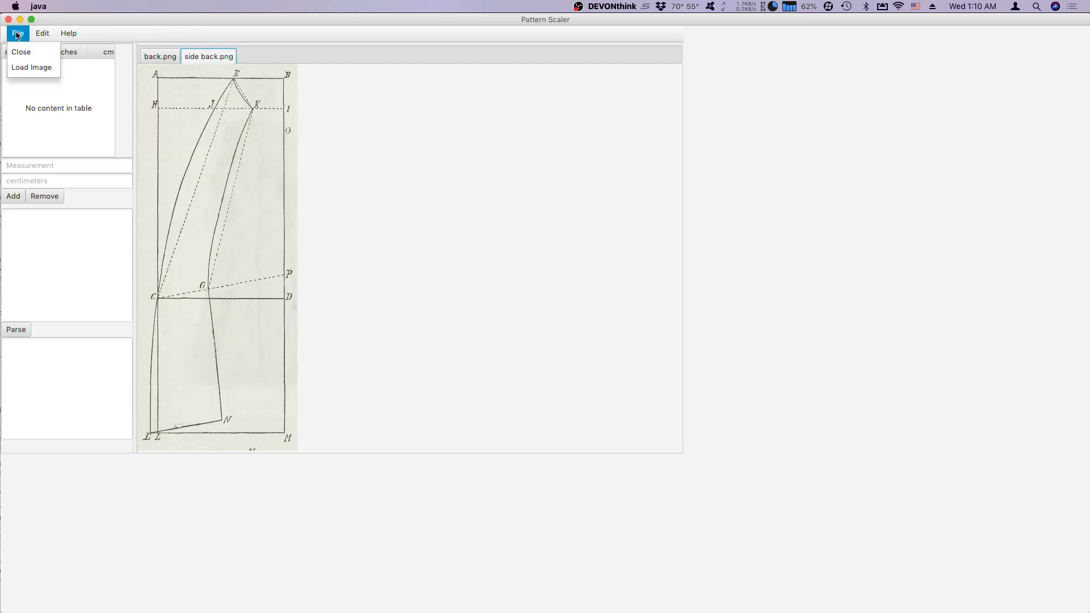
pyautogui.click(55, 71)
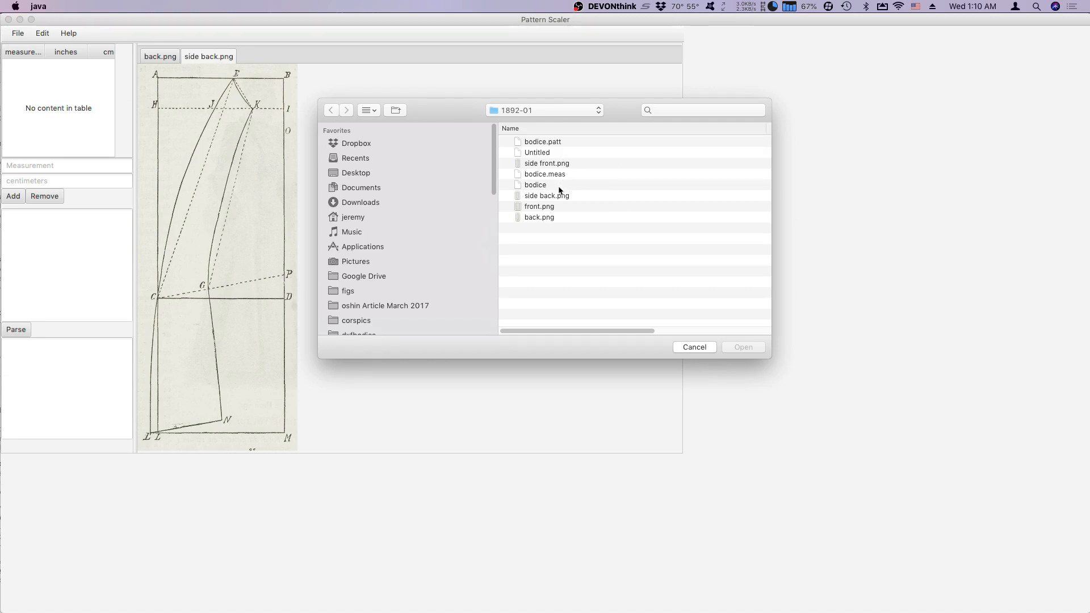
pyautogui.click(565, 164)
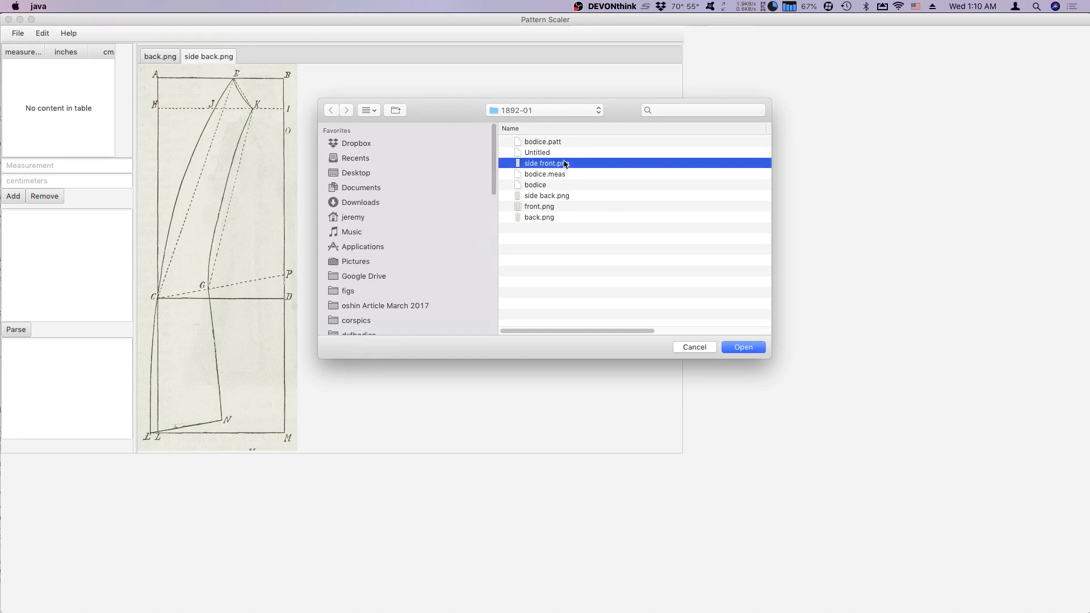
pyautogui.doubleClick(565, 163)
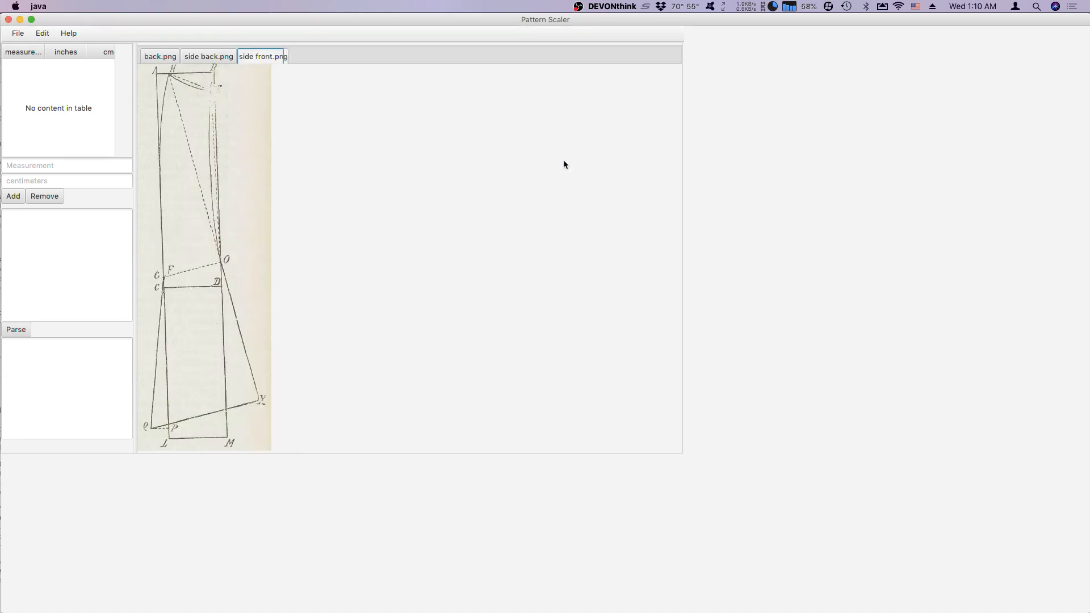
pyautogui.click(17, 34)
pyautogui.click(28, 67)
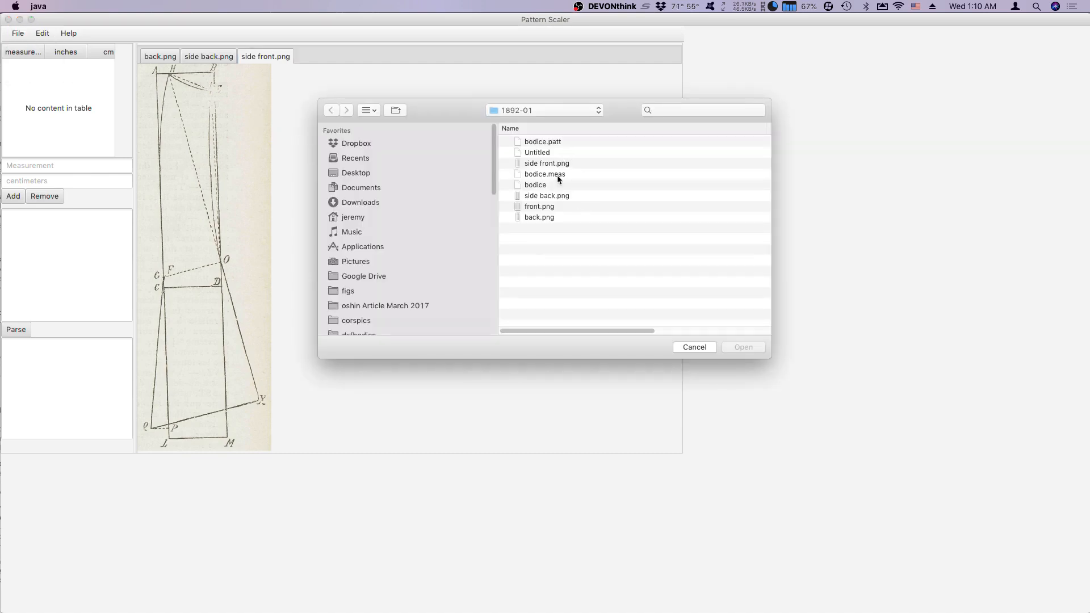
pyautogui.doubleClick(550, 207)
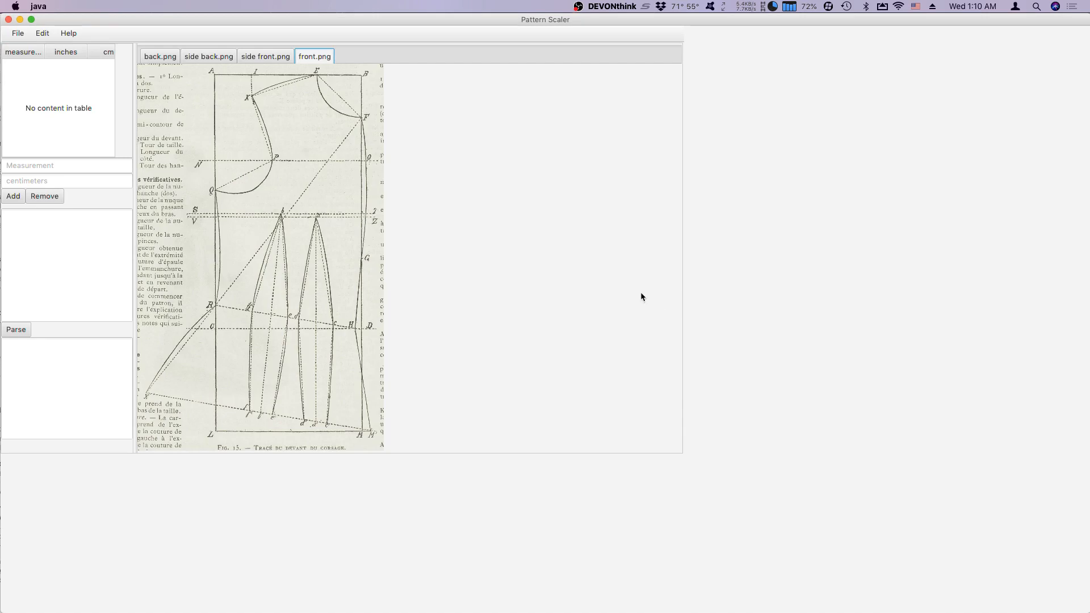
# Show the back.png pattern and add a dimension along the short edge from point I to point K.
pyautogui.click(164, 59)
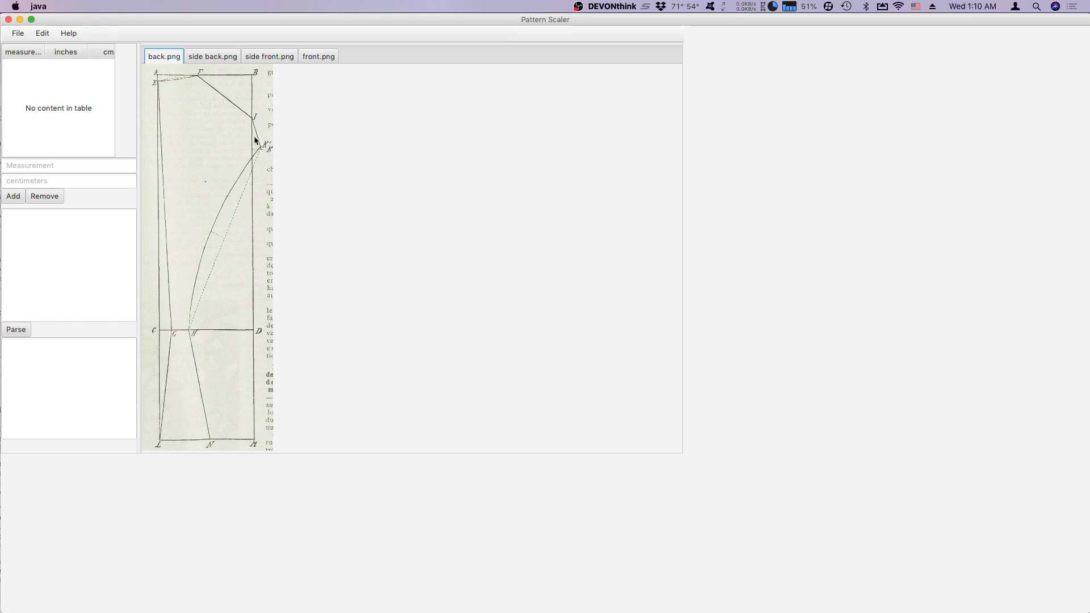
pyautogui.click(38, 34)
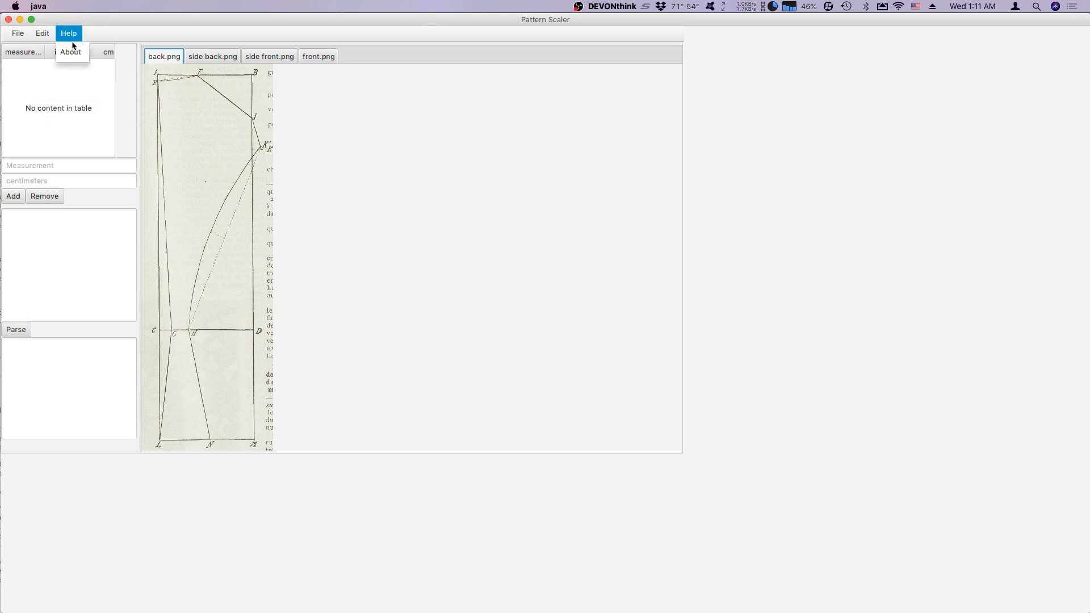
pyautogui.click(52, 50)
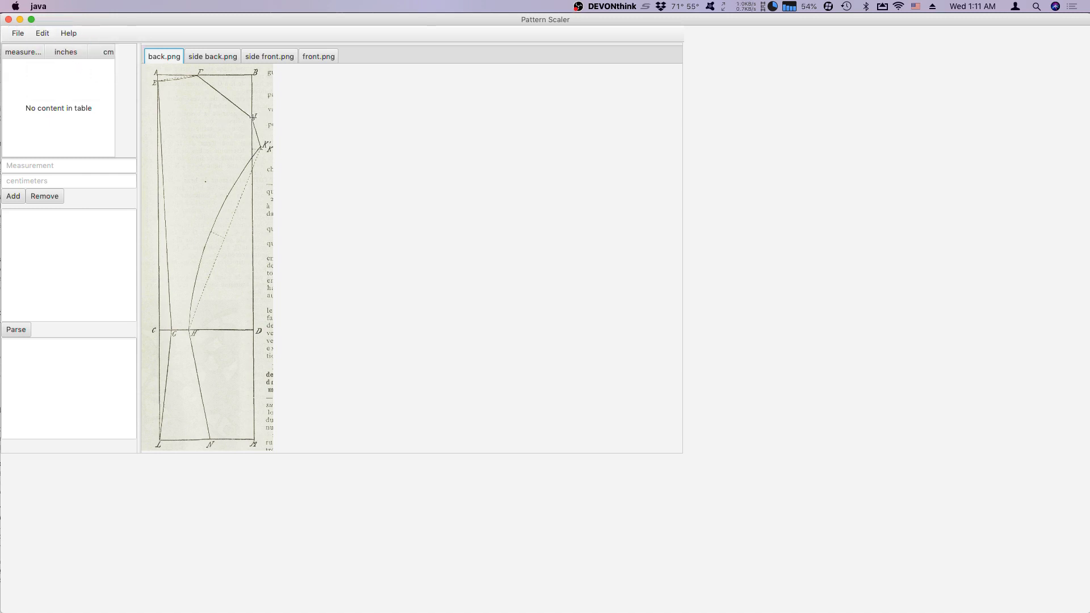
pyautogui.moveTo(254, 119); pyautogui.dragTo(263, 148)
pyautogui.click(274, 140)
# Add dimensions from G to H along the waistline and from C down to L on the back pattern.
pyautogui.click(43, 32)
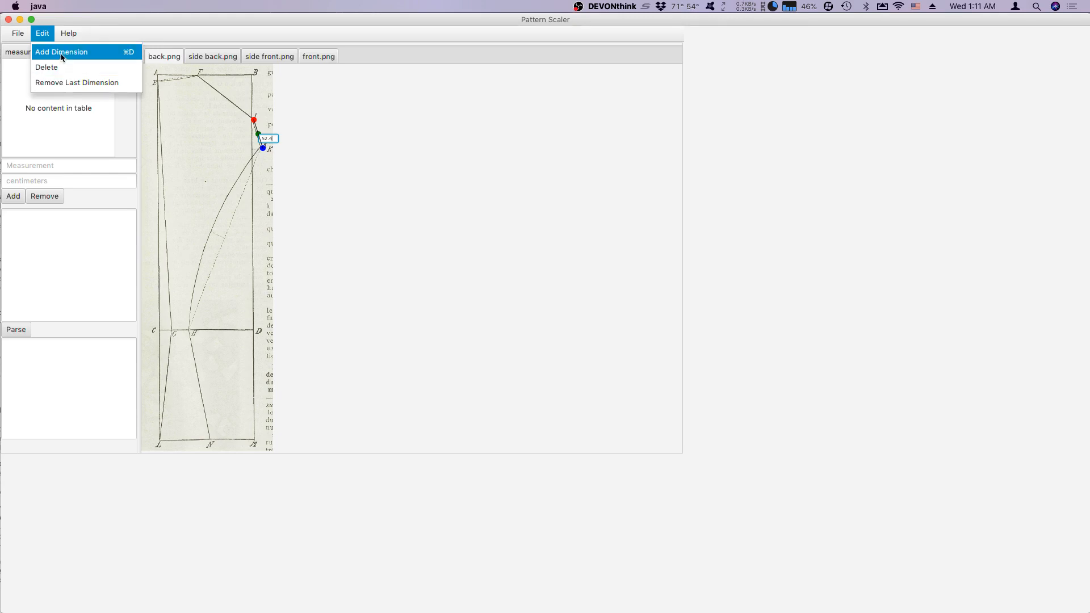
pyautogui.click(59, 50)
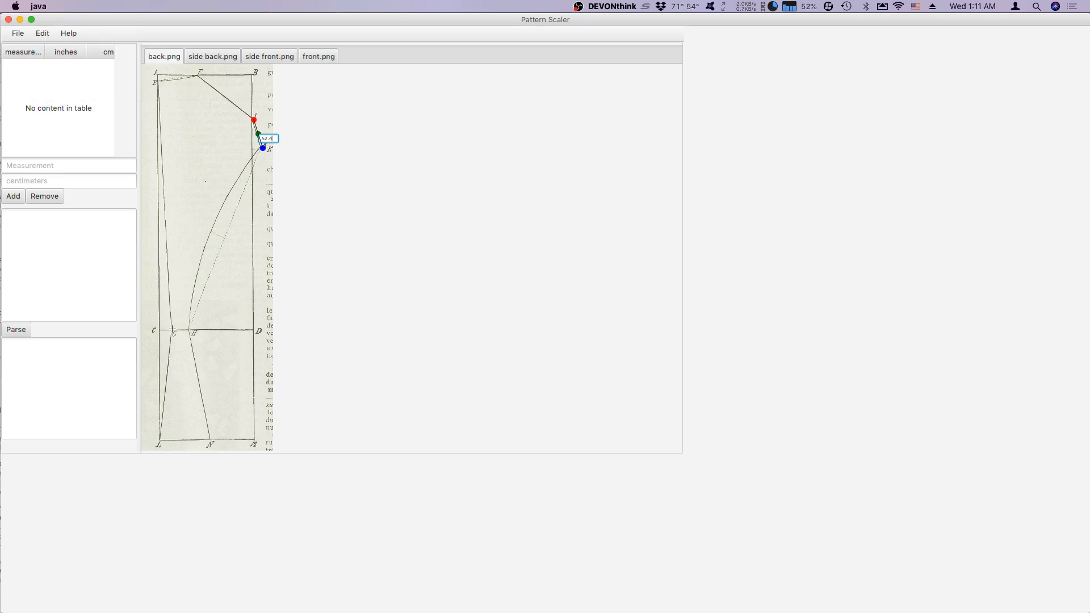
pyautogui.press('Return')
pyautogui.click(190, 329)
pyautogui.click(43, 33)
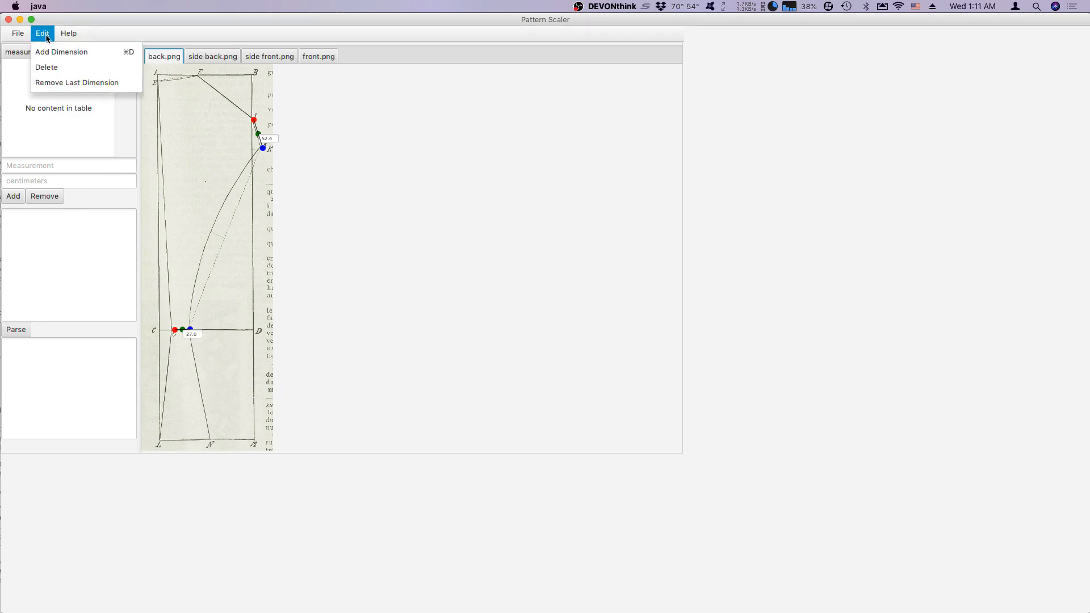
pyautogui.click(48, 57)
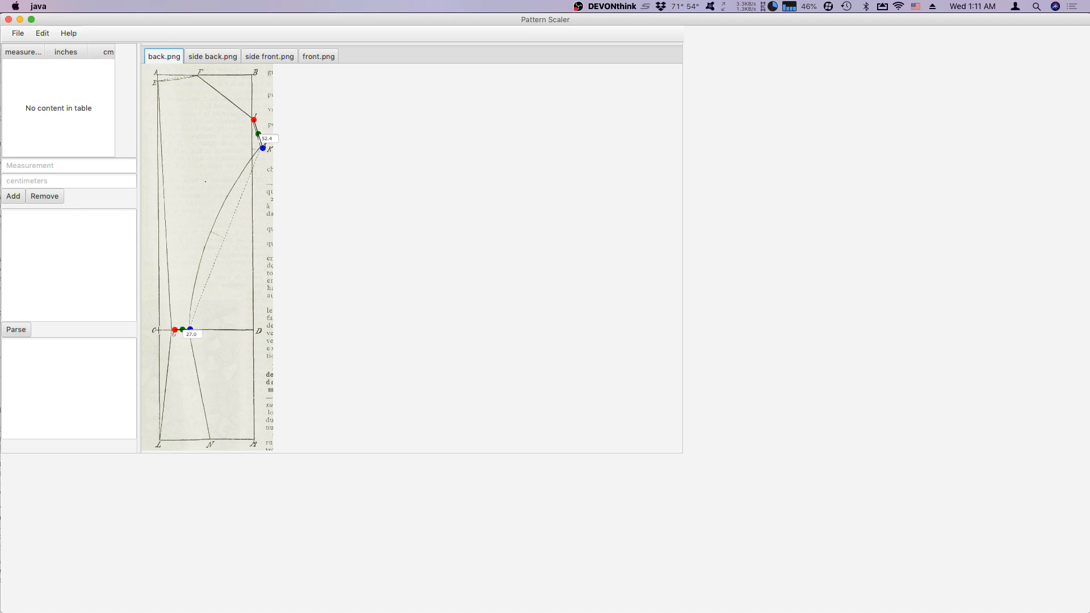
pyautogui.moveTo(159, 331); pyautogui.dragTo(160, 442)
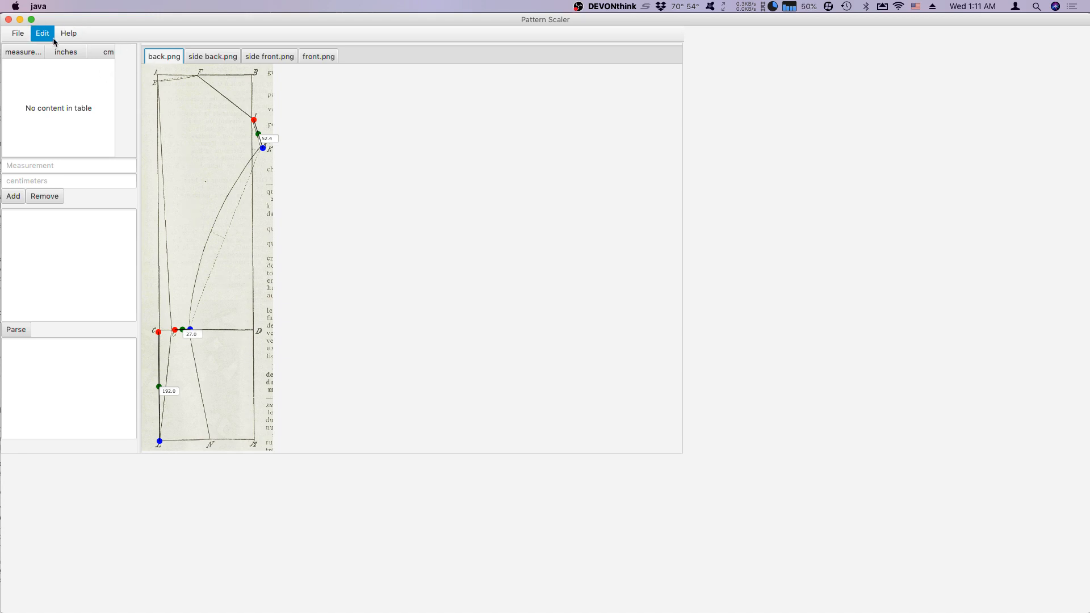
# Add dimensions from D up to B and from A to F along the upper edge of the back pattern.
pyautogui.click(28, 37)
pyautogui.moveTo(43, 34)
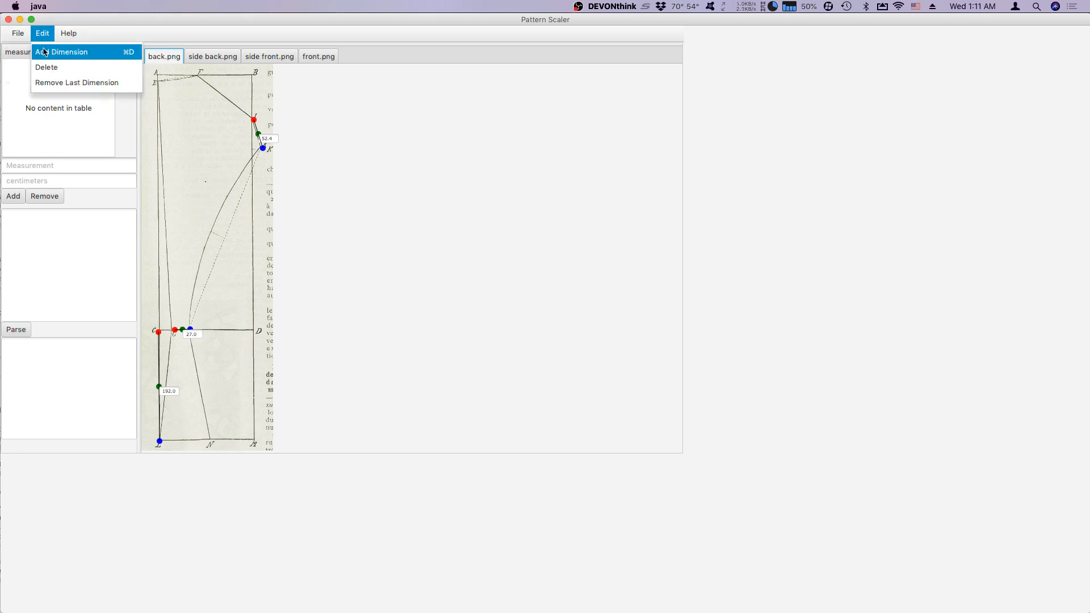
pyautogui.click(44, 53)
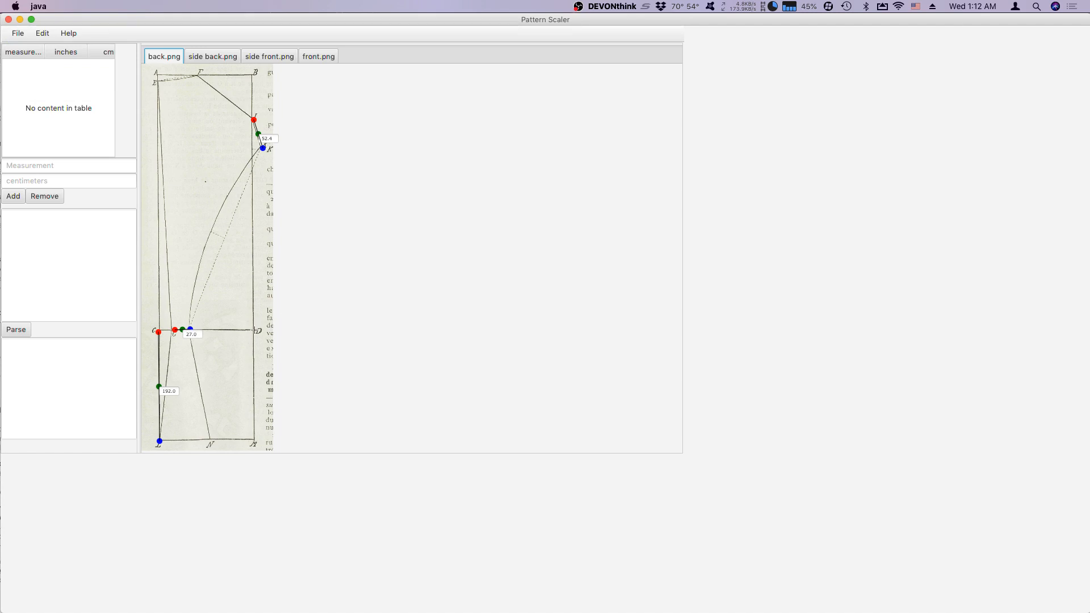
pyautogui.moveTo(254, 331); pyautogui.dragTo(253, 73)
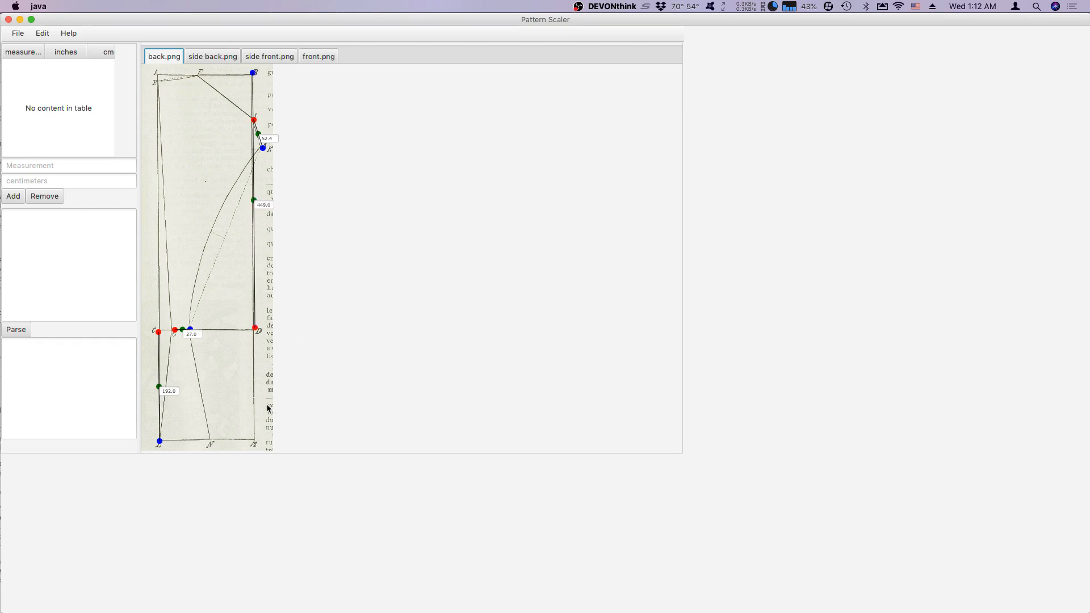
pyautogui.click(17, 33)
pyautogui.moveTo(43, 33)
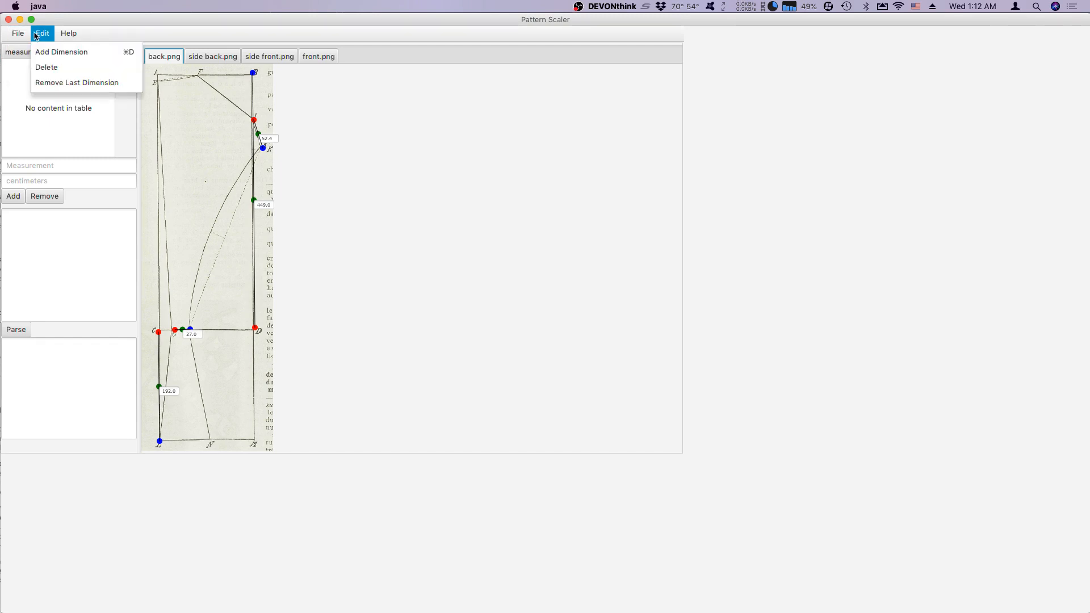
pyautogui.click(53, 51)
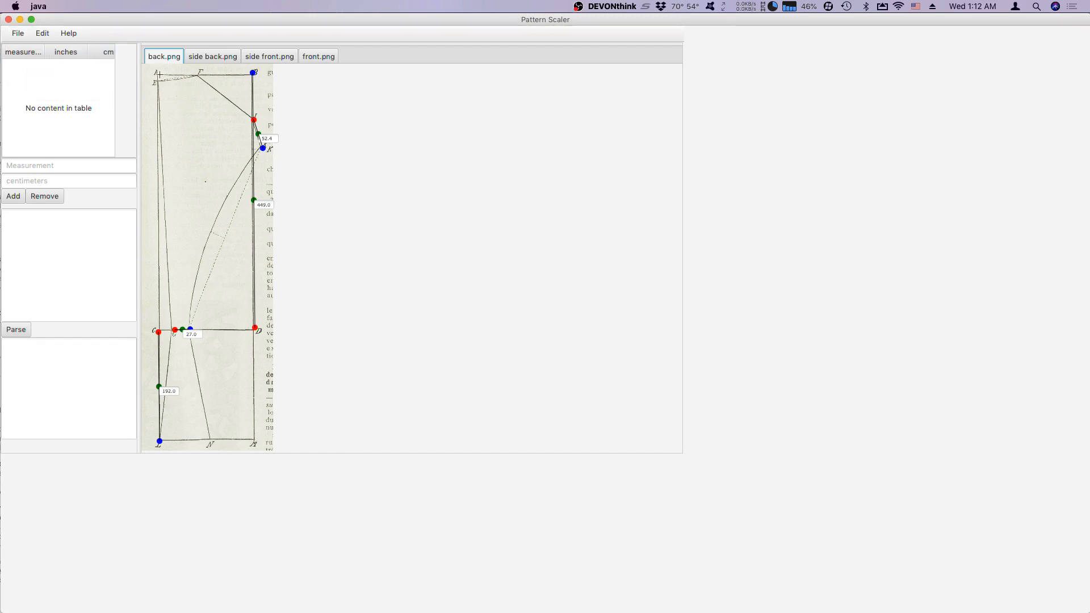
pyautogui.moveTo(156, 74); pyautogui.dragTo(200, 73)
# Add a dimension along the lower edge of the back pattern from M to L.
pyautogui.click(44, 34)
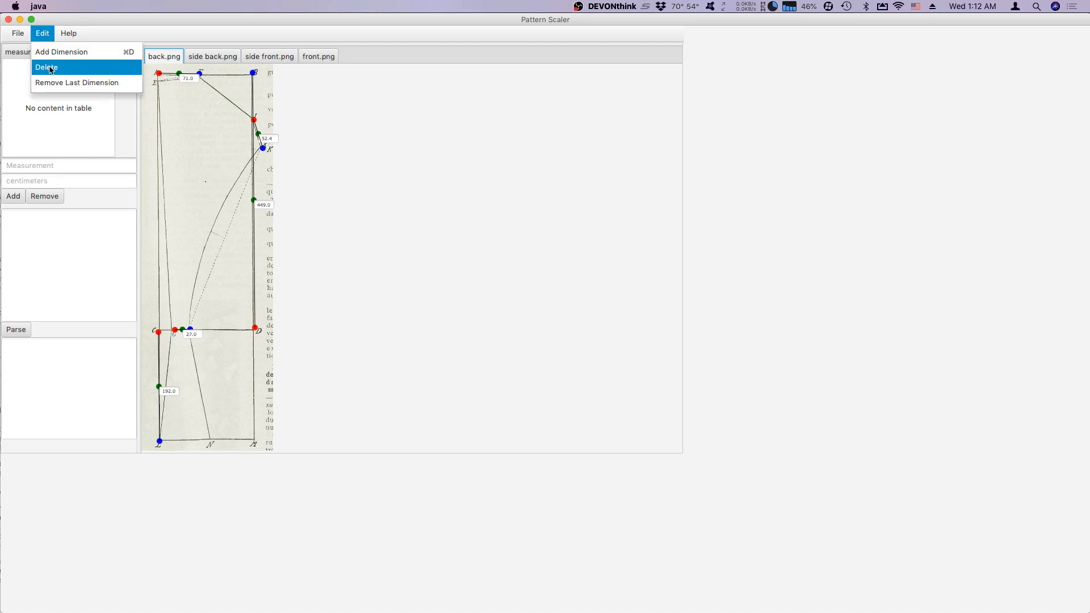
pyautogui.click(58, 53)
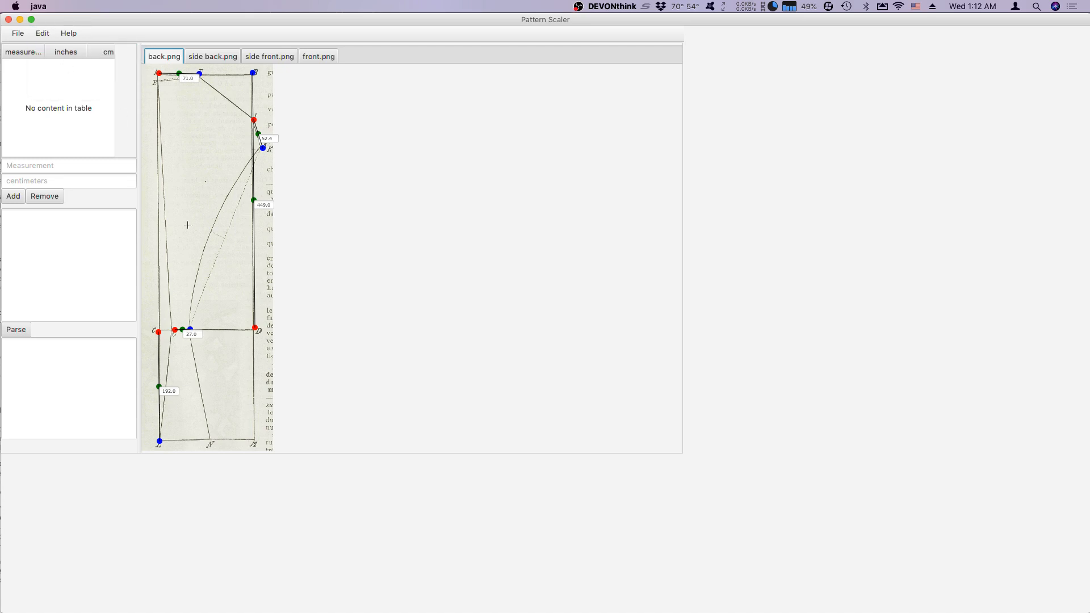
pyautogui.click(253, 440)
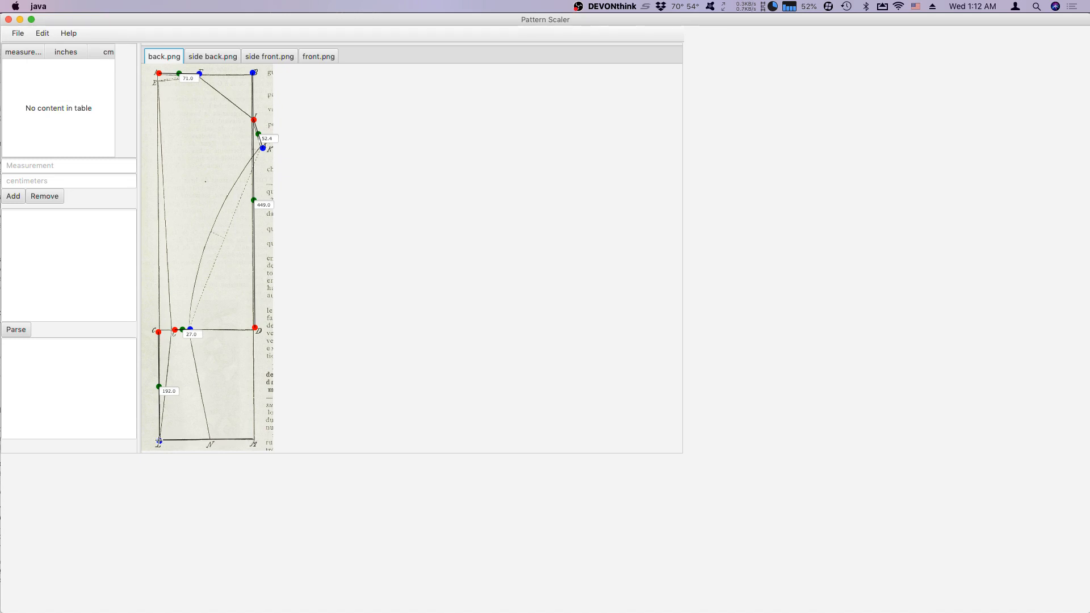
pyautogui.click(159, 440)
# Set the dimension between I and K to 5 to scale the back pattern.
pyautogui.doubleClick(271, 138)
pyautogui.write('5')
pyautogui.press('Return')
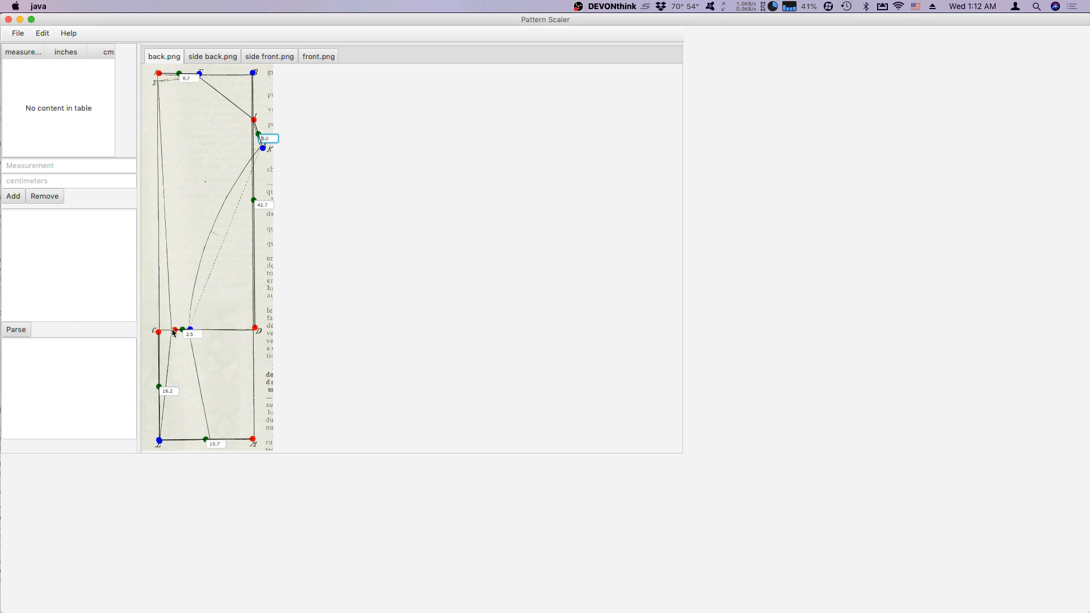
# Align the dimension endpoints at G, D and B with their exact points on the back pattern.
pyautogui.moveTo(173, 329); pyautogui.dragTo(172, 332)
pyautogui.moveTo(255, 328); pyautogui.dragTo(254, 330)
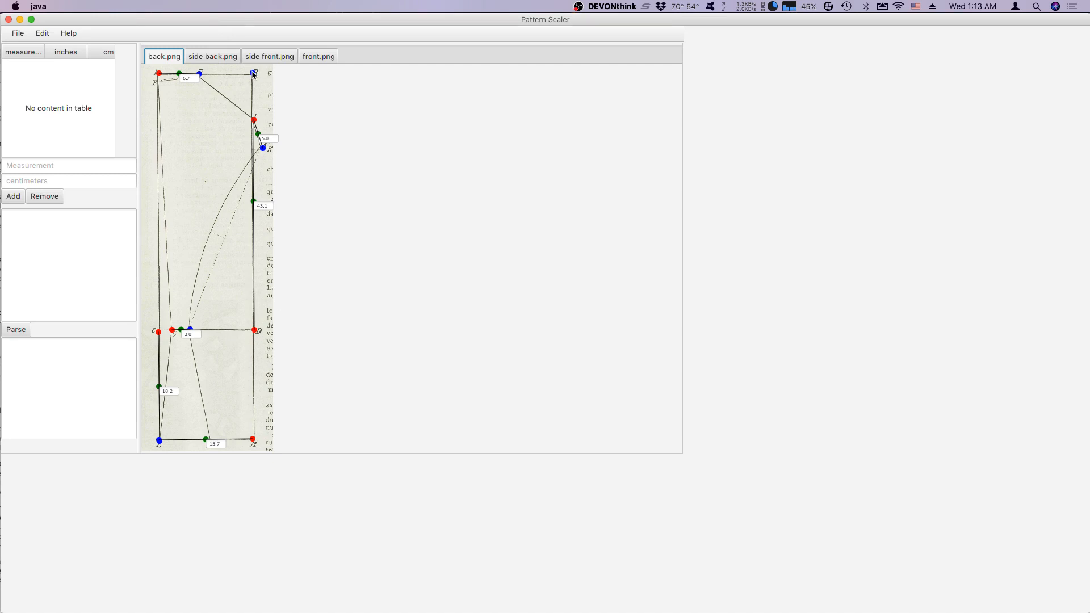
pyautogui.moveTo(252, 72); pyautogui.dragTo(253, 74)
# Add a measurement named backLength with a value of 42 centimeters to the measurement table.
pyautogui.click(47, 219)
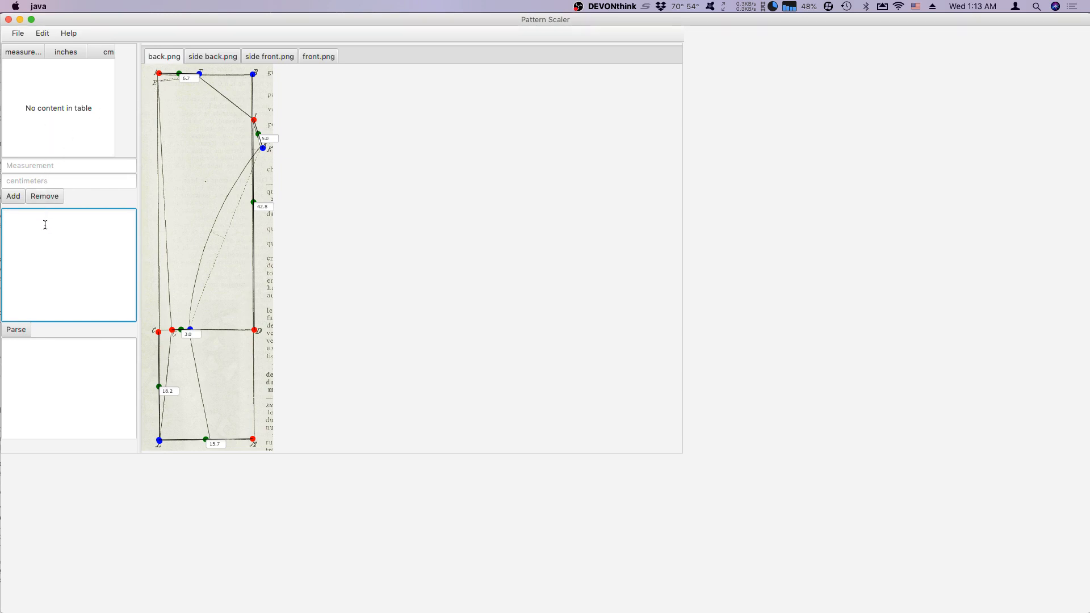
pyautogui.click(94, 166)
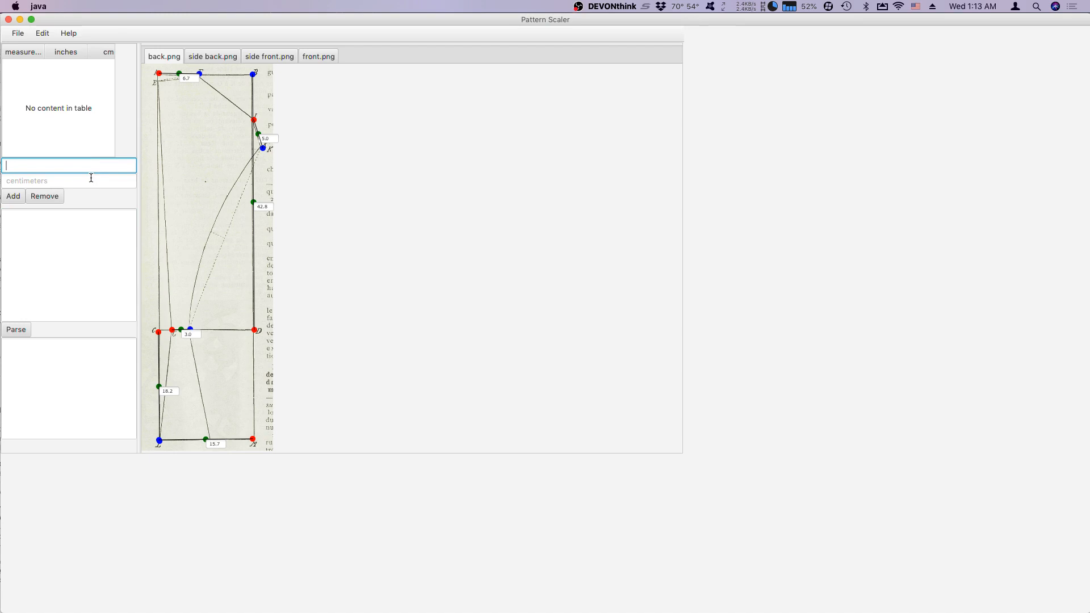
pyautogui.write('backLength')
pyautogui.click(80, 181)
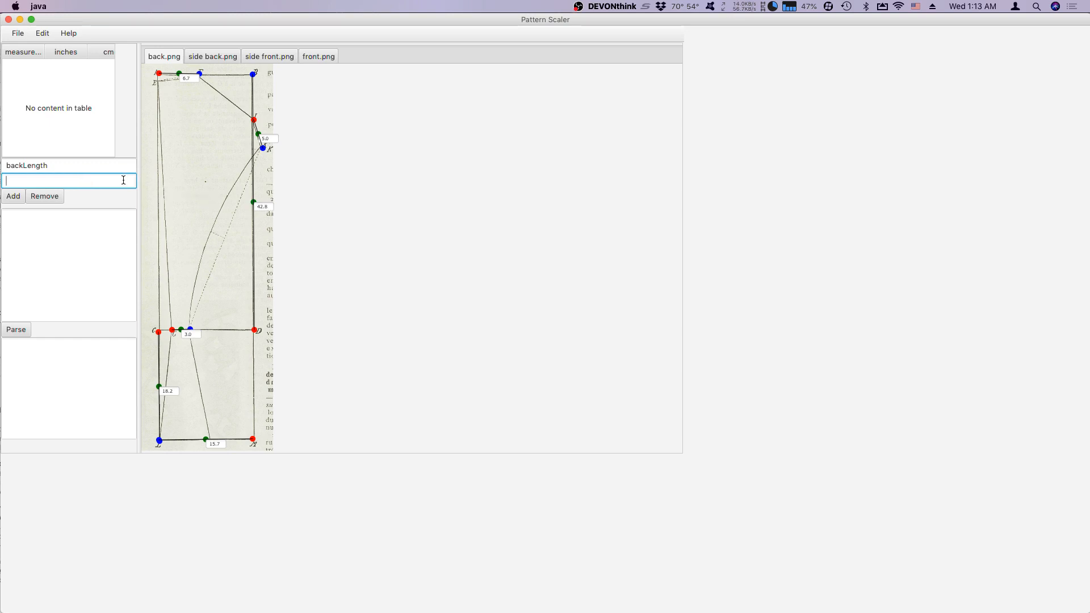
pyautogui.write('42')
pyautogui.click(13, 197)
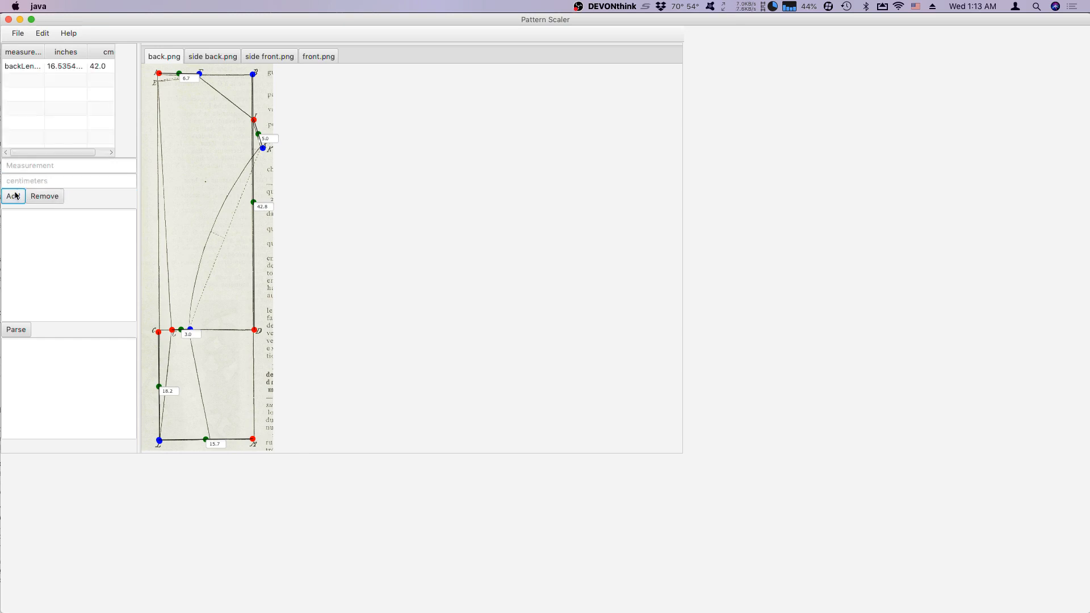
# Evaluate the expression backLength+1 in the formula area.
pyautogui.click(32, 223)
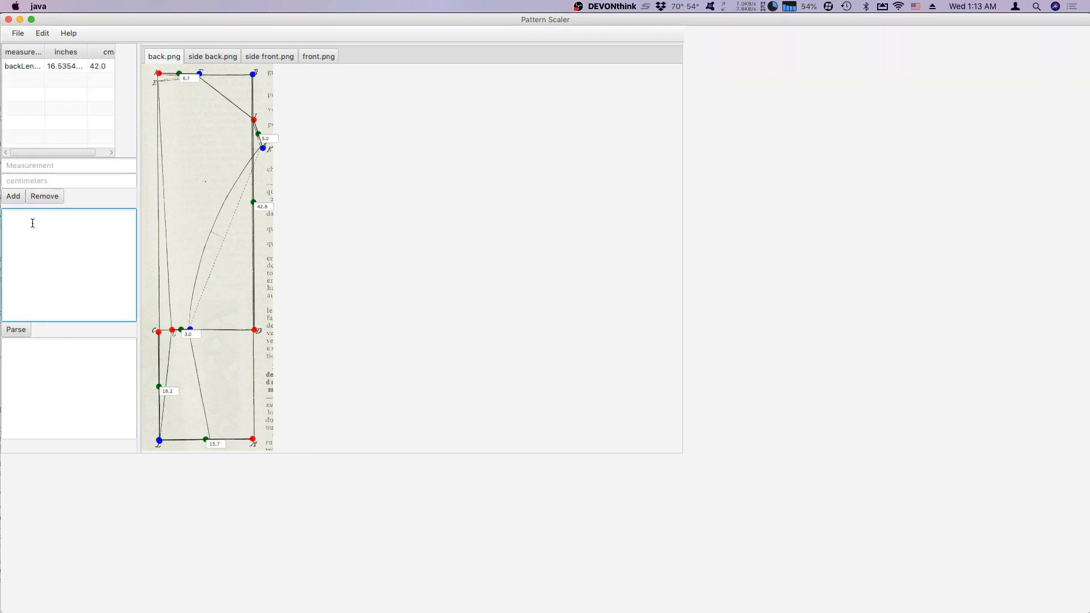
pyautogui.write('backLength+1')
pyautogui.click(14, 329)
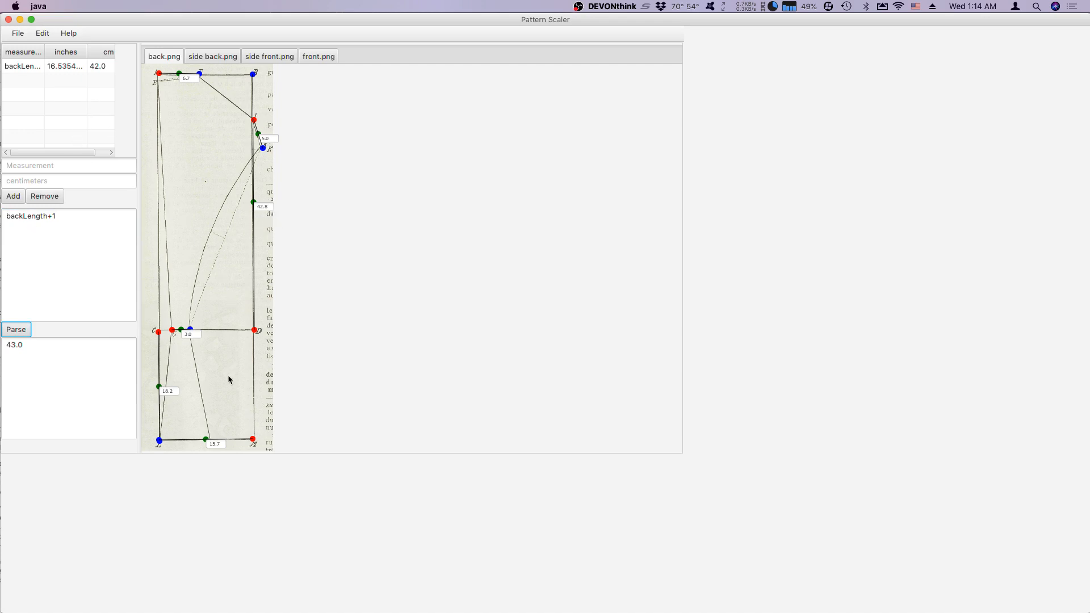
# Add a measurement named hipDepth with a value of 18.5 centimeters to the measurement table.
pyautogui.click(50, 167)
pyautogui.write('hiu')
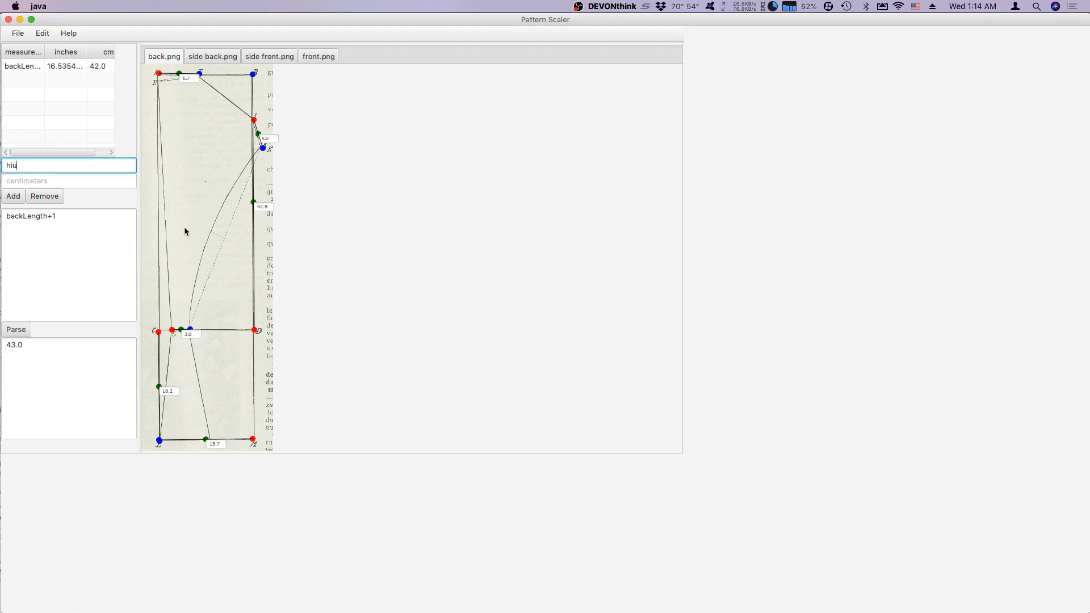
pyautogui.press('BackSpace')
pyautogui.write('pDepth')
pyautogui.click(61, 180)
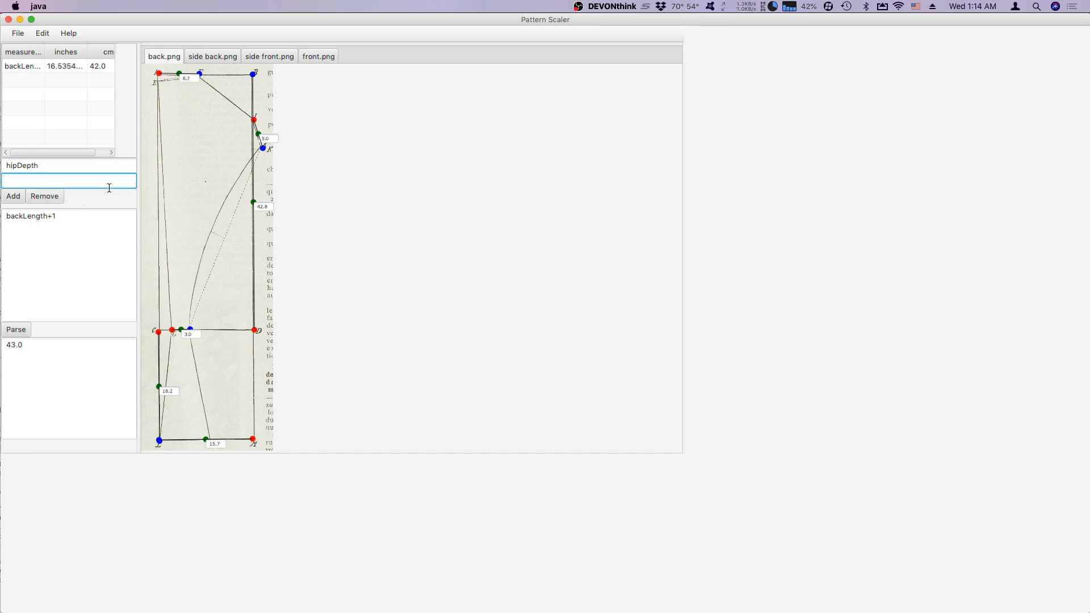
pyautogui.write('18.5')
pyautogui.click(13, 198)
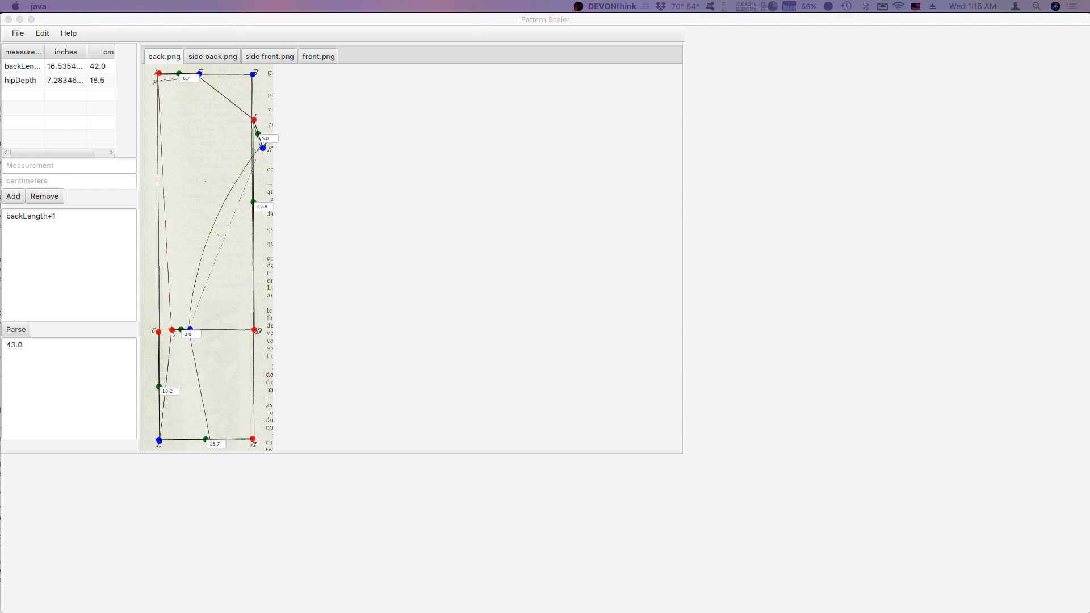
# Replace the formula with 7.7*6 and evaluate it.
pyautogui.press('super+Tab')
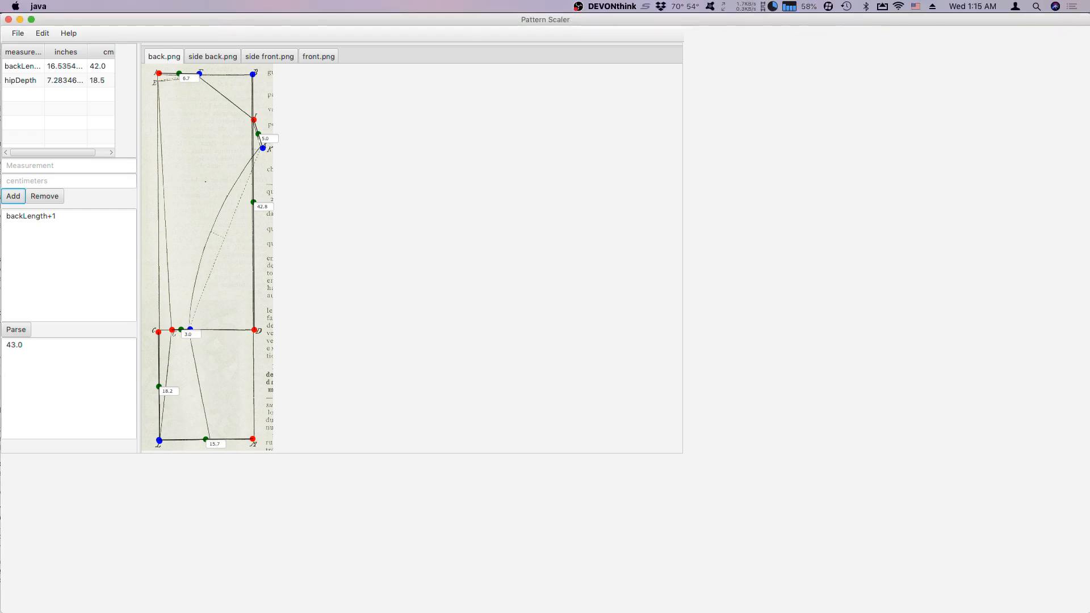
pyautogui.press('super+Tab')
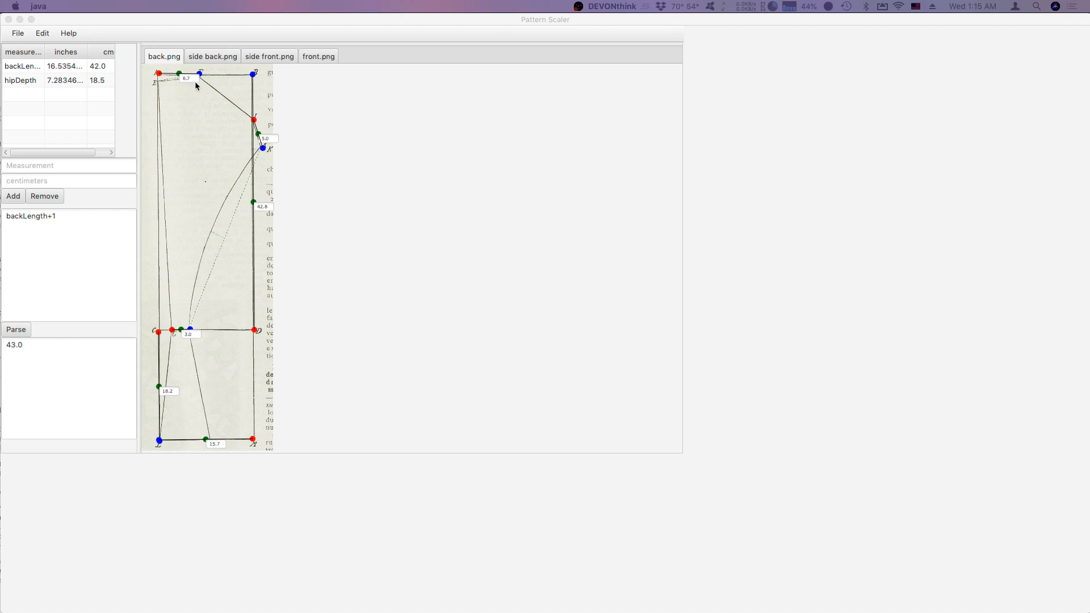
pyautogui.moveTo(73, 221); pyautogui.dragTo(3, 216)
pyautogui.write('7.7')
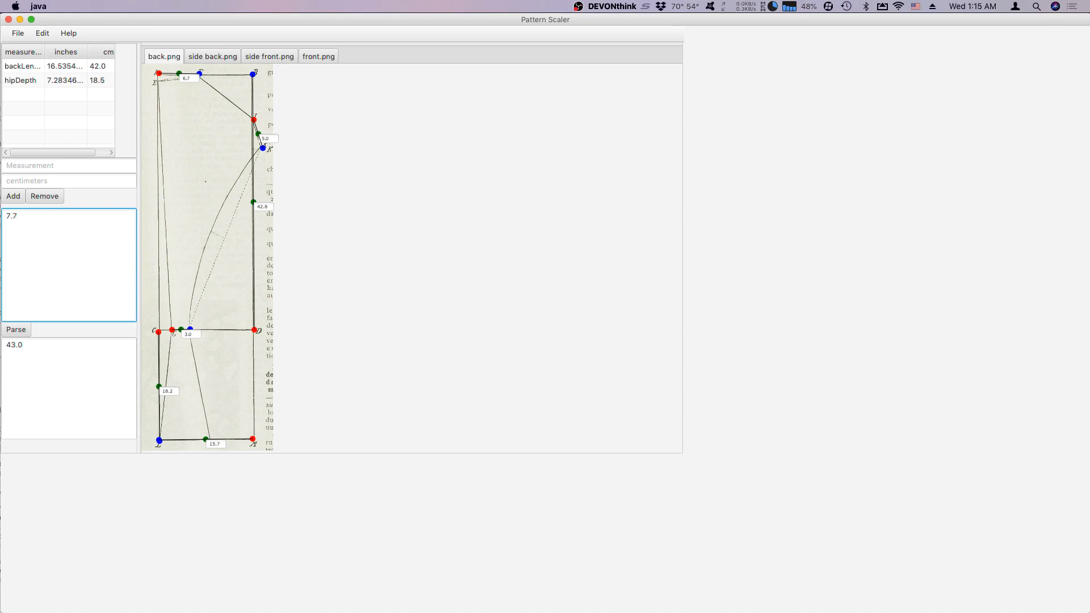
pyautogui.write('*6')
pyautogui.click(28, 329)
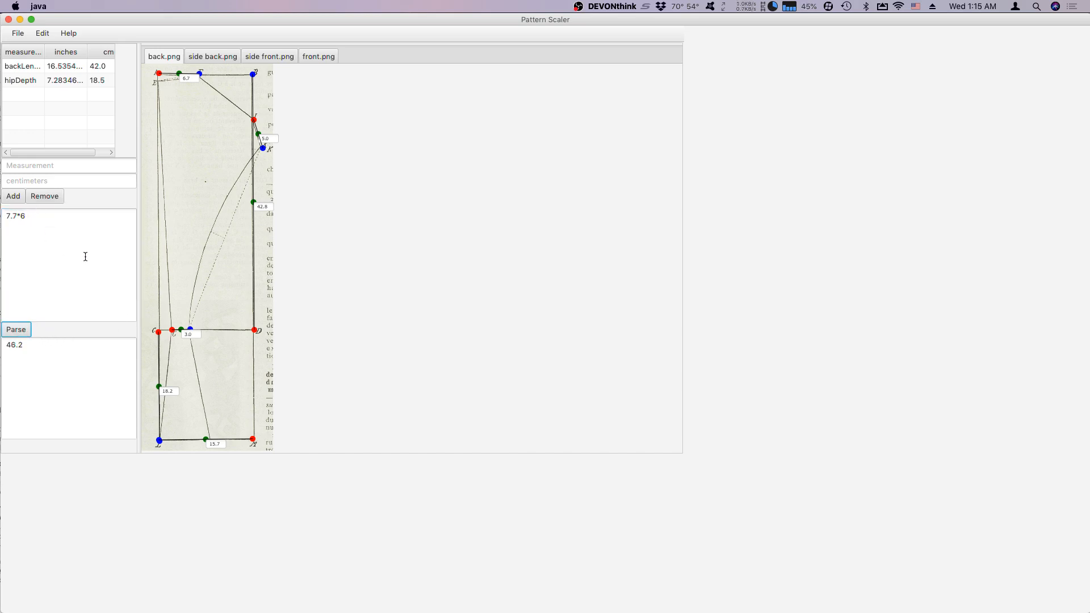
# Add a measurement named bust with a value of 46 centimeters to the measurement table.
pyautogui.click(29, 94)
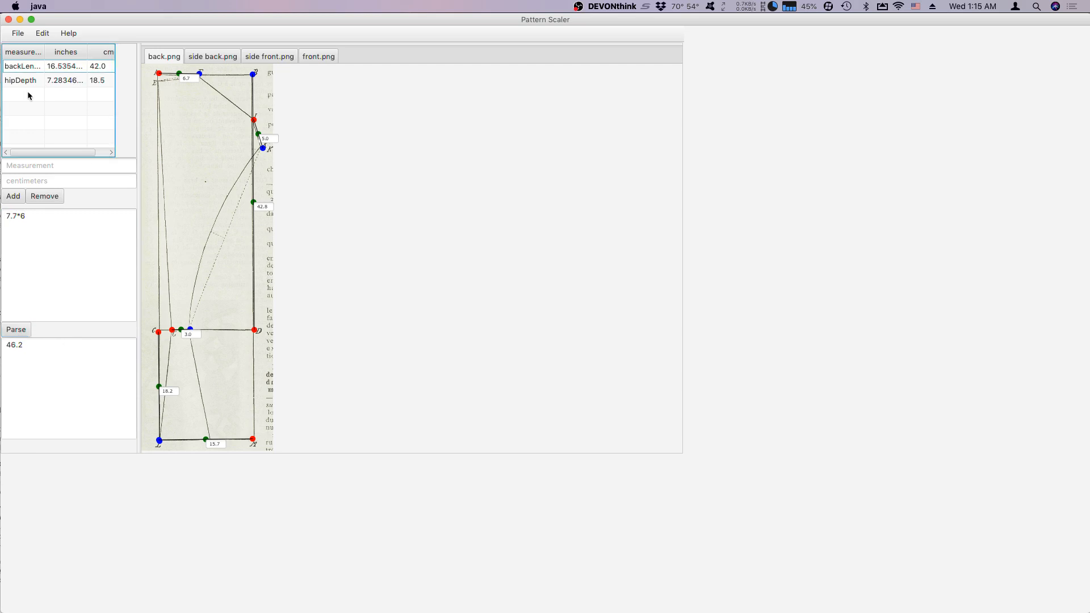
pyautogui.click(21, 167)
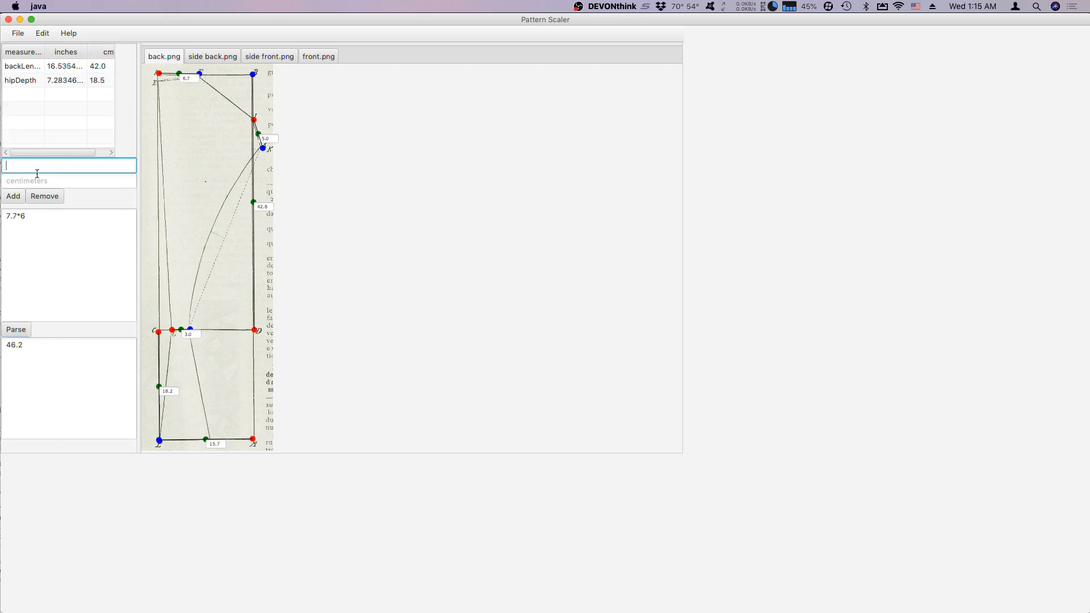
pyautogui.write('bust')
pyautogui.click(45, 186)
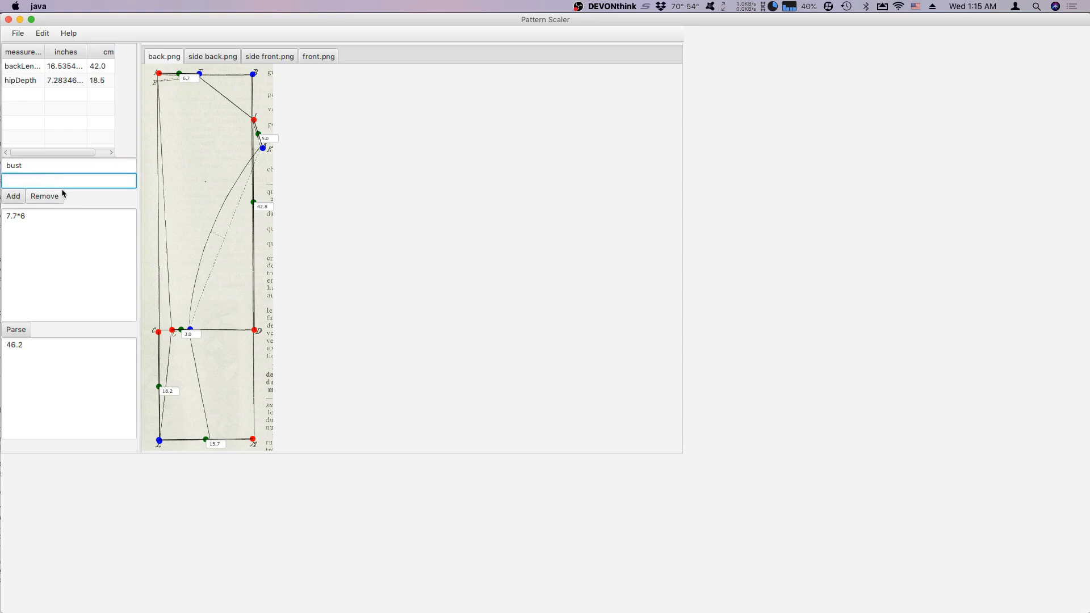
pyautogui.write('46')
pyautogui.click(13, 199)
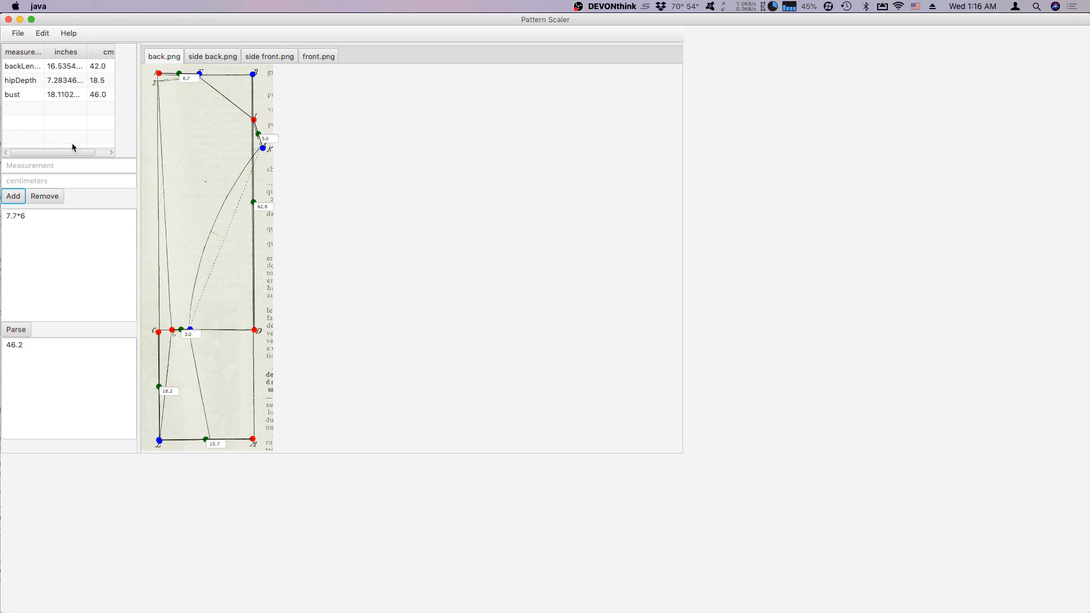
# Add a measurement named shoulderWidth with a value of 15.2 centimeters to the measurement table.
pyautogui.click(21, 114)
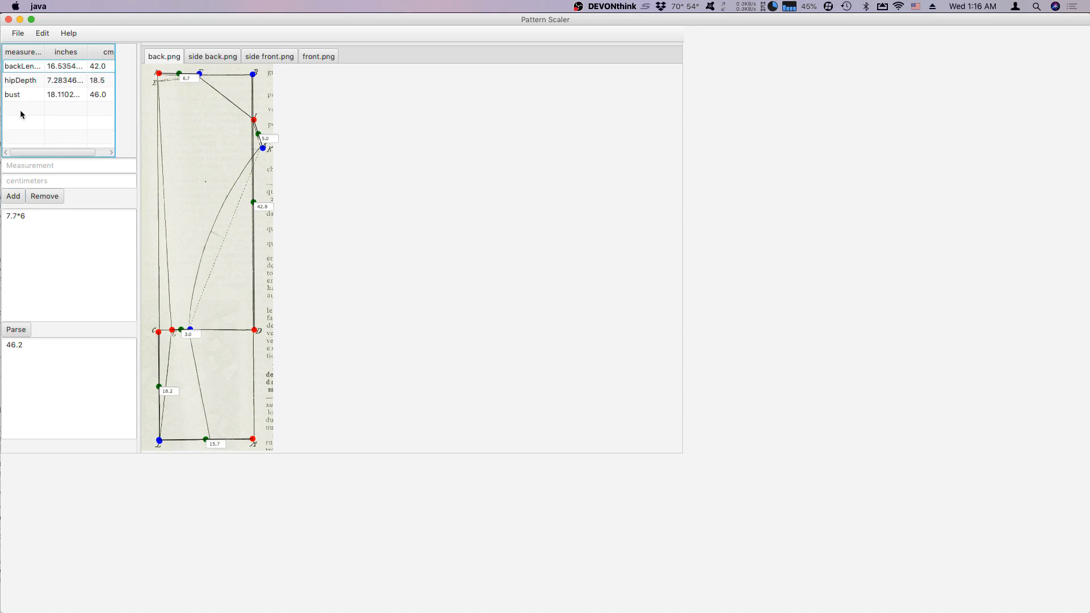
pyautogui.click(54, 166)
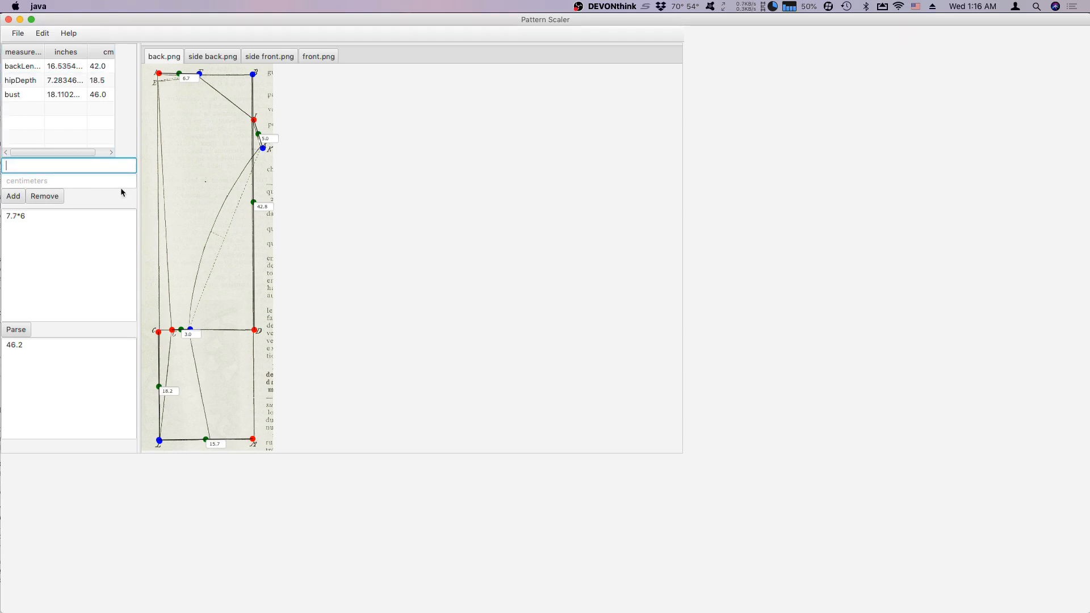
pyautogui.write('shoulderWidth')
pyautogui.click(66, 183)
pyautogui.write('1')
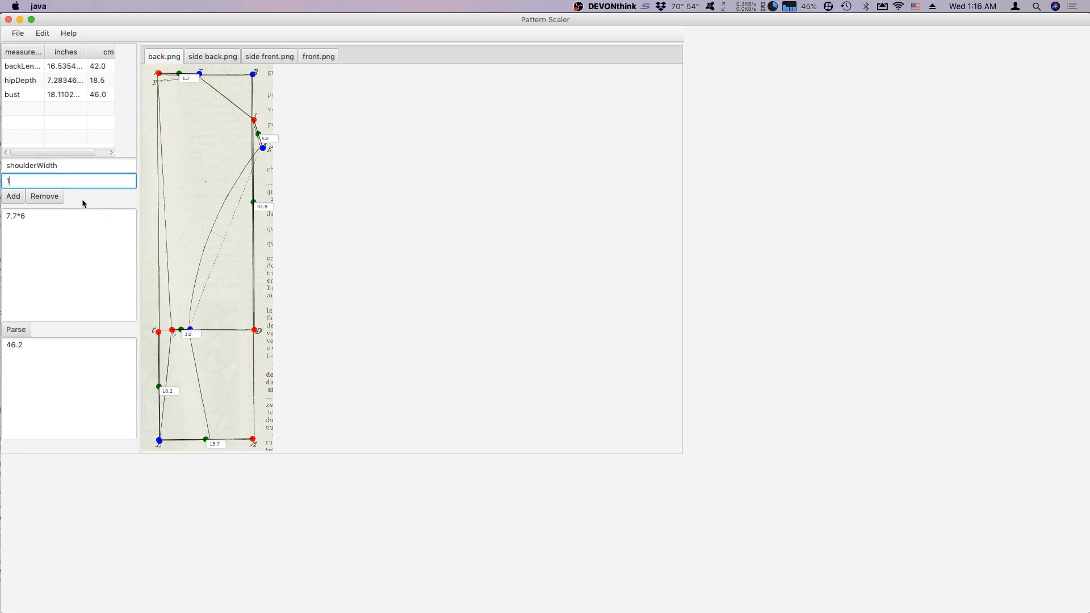
pyautogui.write('5.2')
pyautogui.click(14, 197)
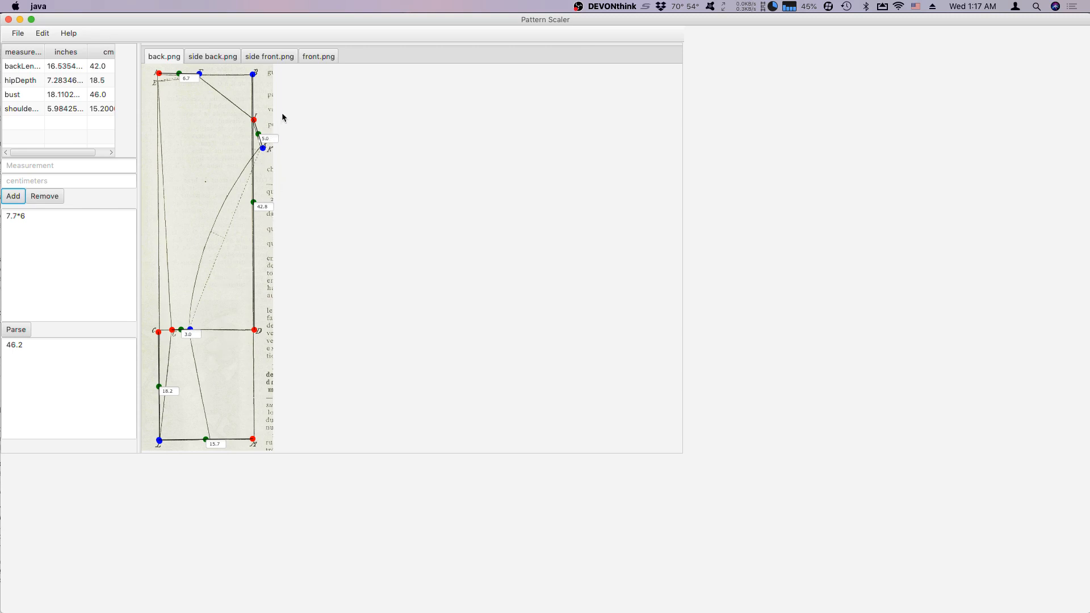
# Add a dimension along the upper edge of the front.png pattern from A to B.
pyautogui.click(318, 57)
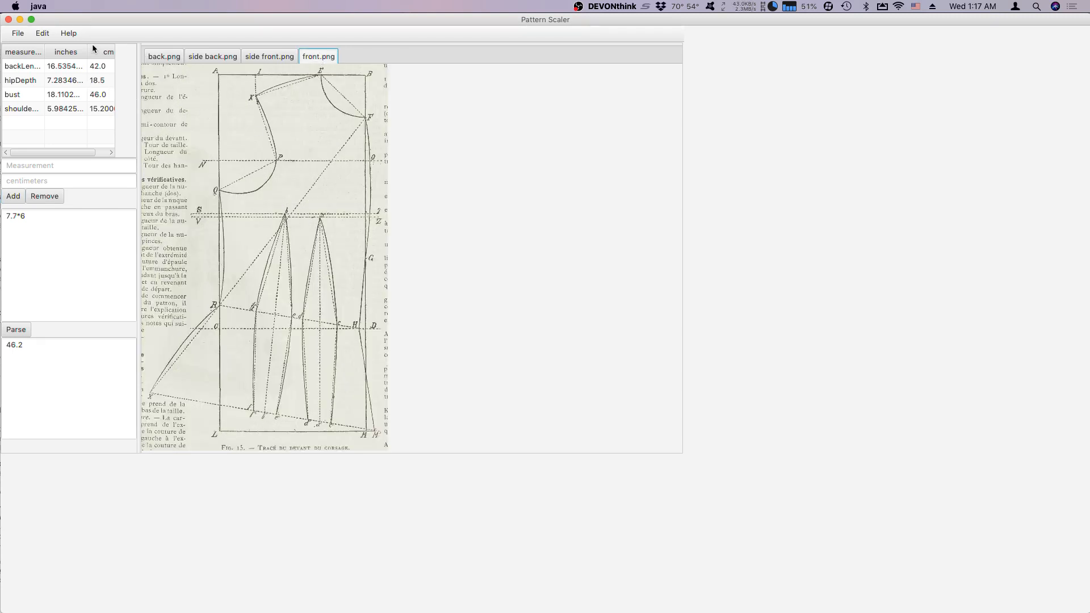
pyautogui.click(50, 37)
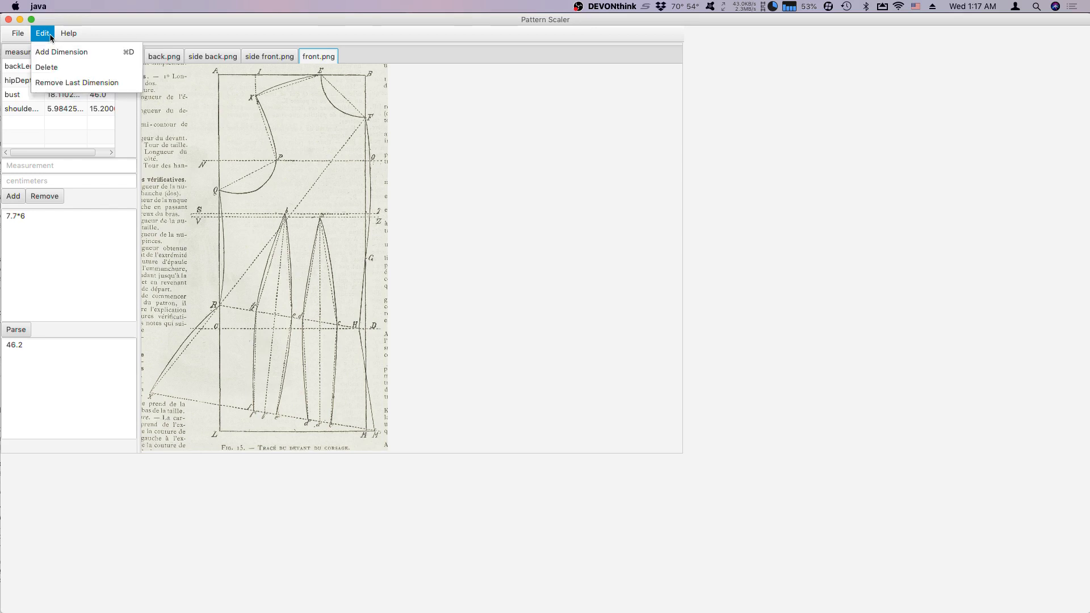
pyautogui.click(52, 36)
pyautogui.click(50, 32)
pyautogui.click(50, 51)
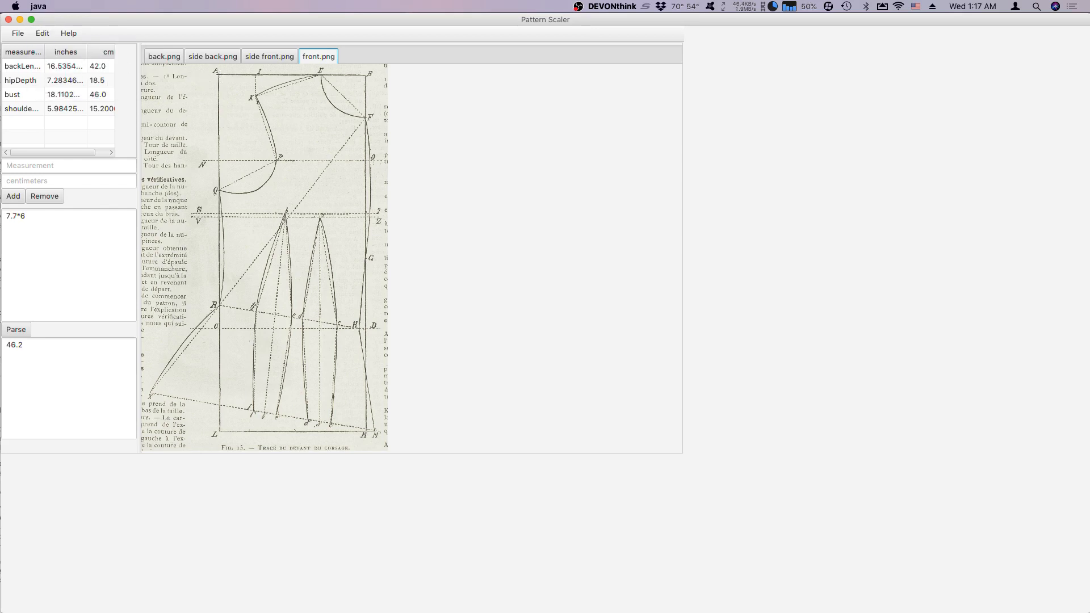
pyautogui.moveTo(218, 73); pyautogui.dragTo(365, 74)
pyautogui.click(366, 74)
pyautogui.moveTo(221, 77); pyautogui.dragTo(218, 76)
# Add a dimension from L to C on the front pattern and set it to 18.2 to scale the piece.
pyautogui.click(166, 57)
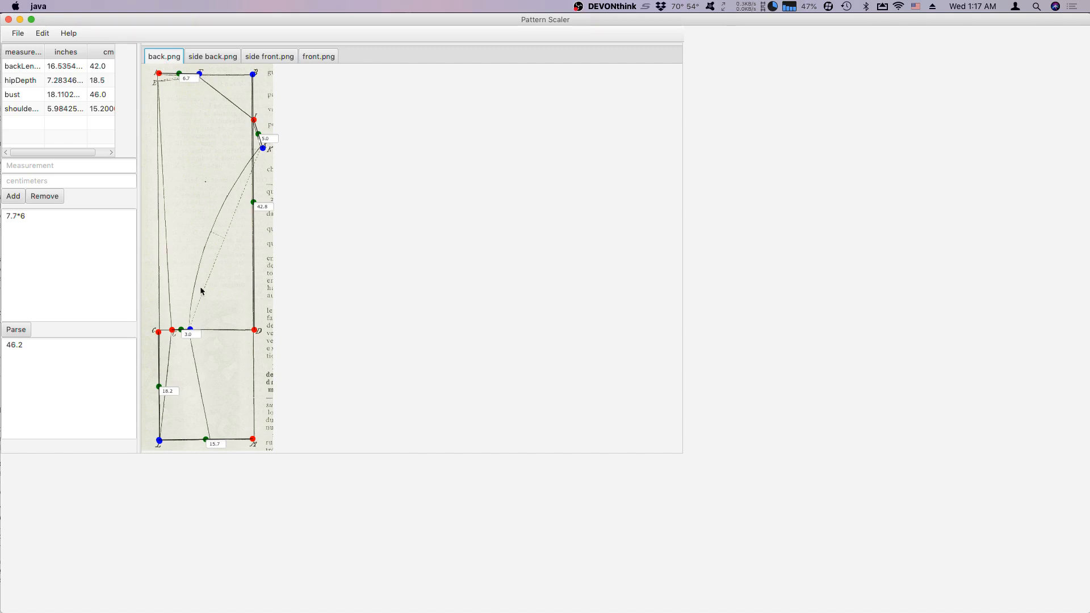
pyautogui.click(330, 58)
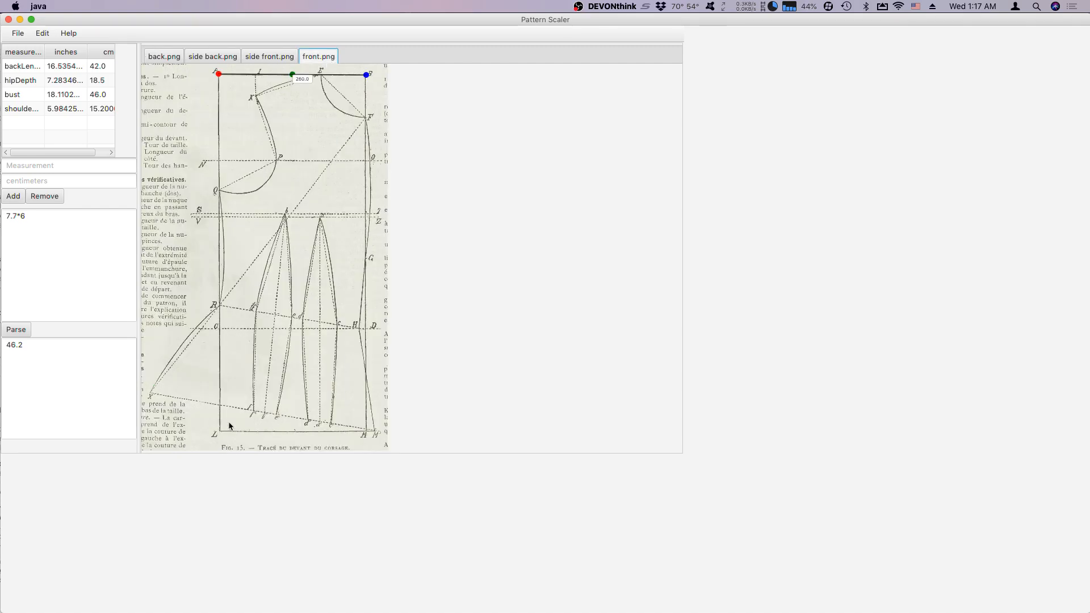
pyautogui.click(69, 32)
pyautogui.moveTo(42, 33)
pyautogui.click(54, 51)
pyautogui.moveTo(218, 431); pyautogui.dragTo(219, 327)
pyautogui.doubleClick(228, 383)
pyautogui.write('18.2')
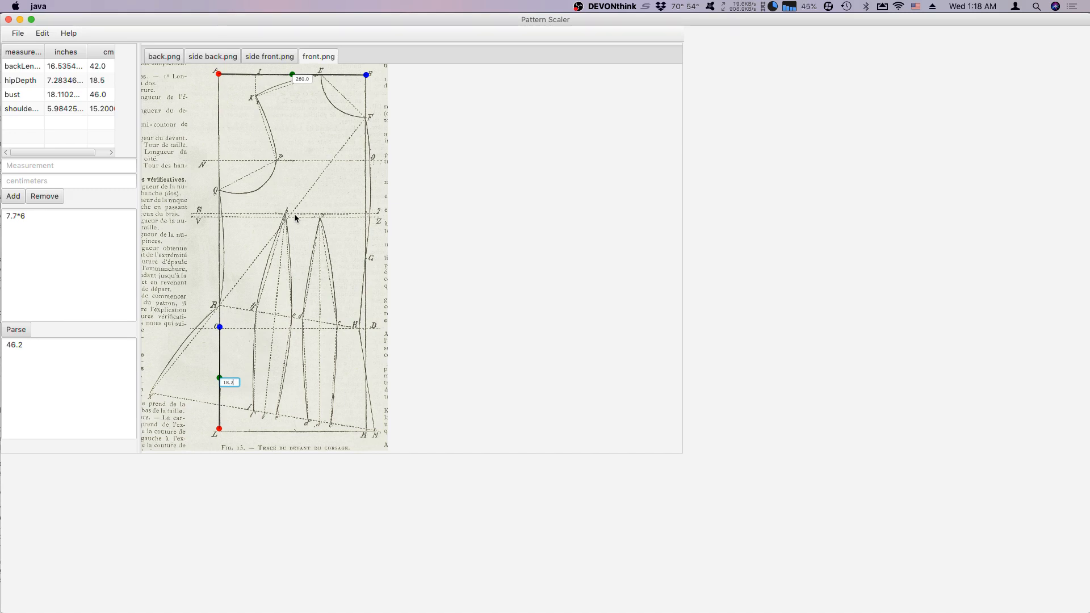
pyautogui.press('Return')
pyautogui.click(97, 96)
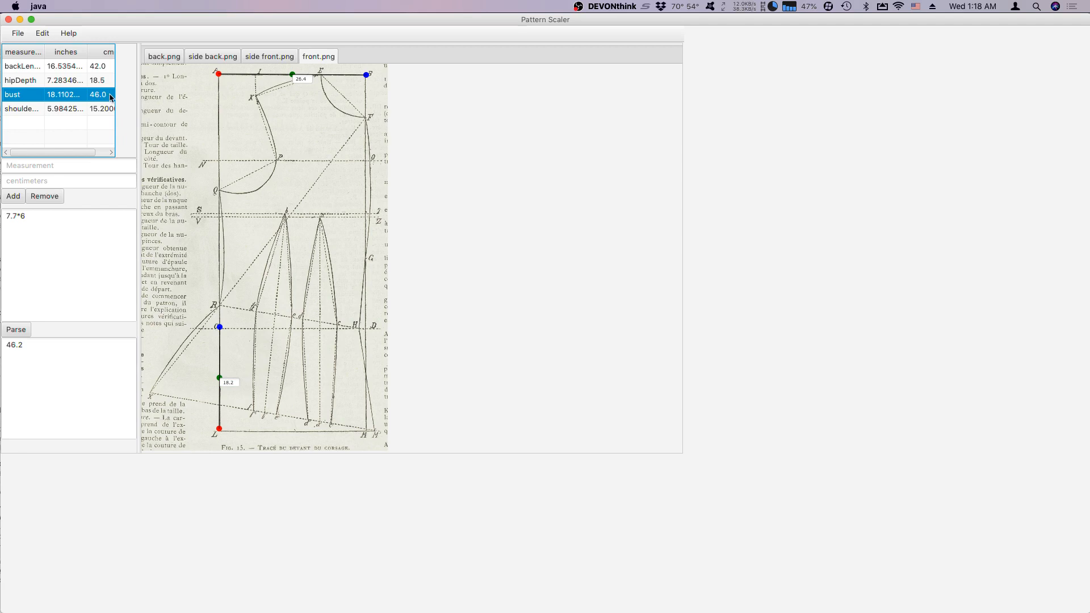
pyautogui.doubleClick(111, 97)
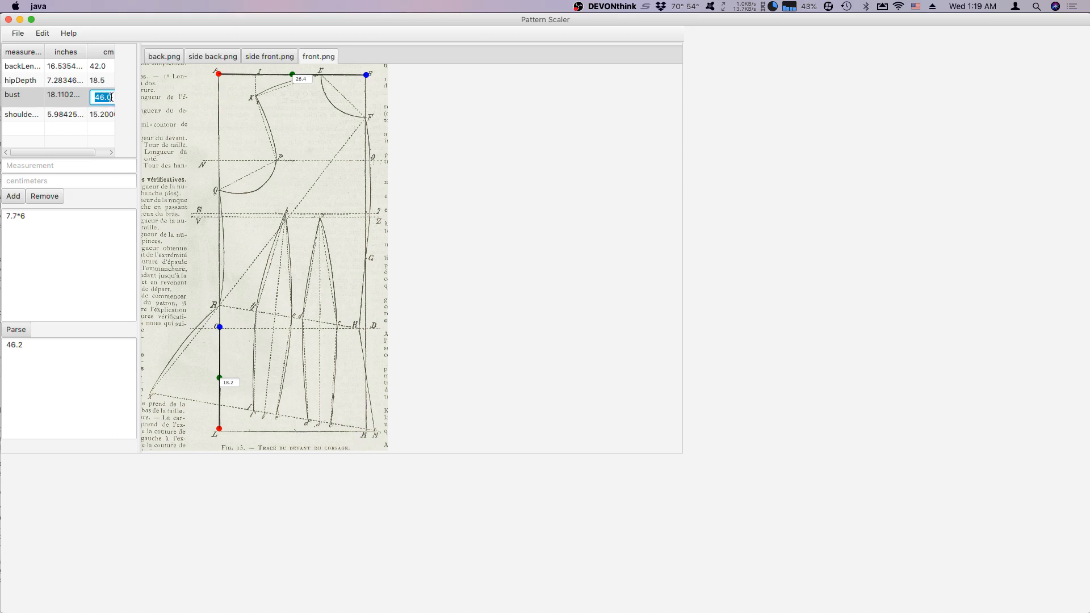
pyautogui.click(112, 97)
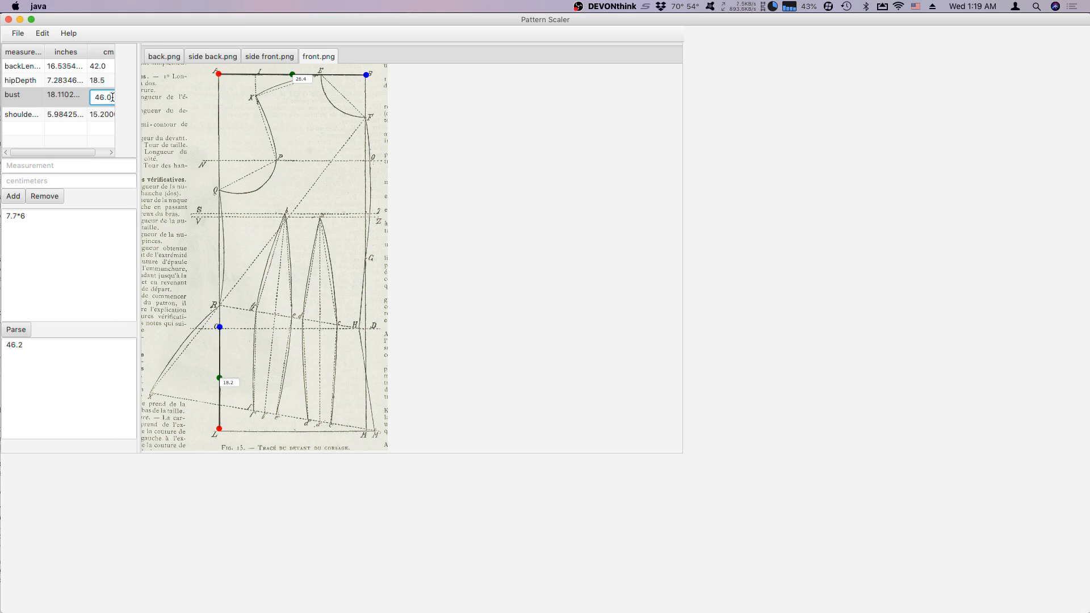
pyautogui.click(243, 130)
# Align the endpoints of the L to C dimension with their exact points on the front pattern.
pyautogui.moveTo(218, 431); pyautogui.dragTo(216, 431)
pyautogui.click(236, 384)
pyautogui.click(220, 327)
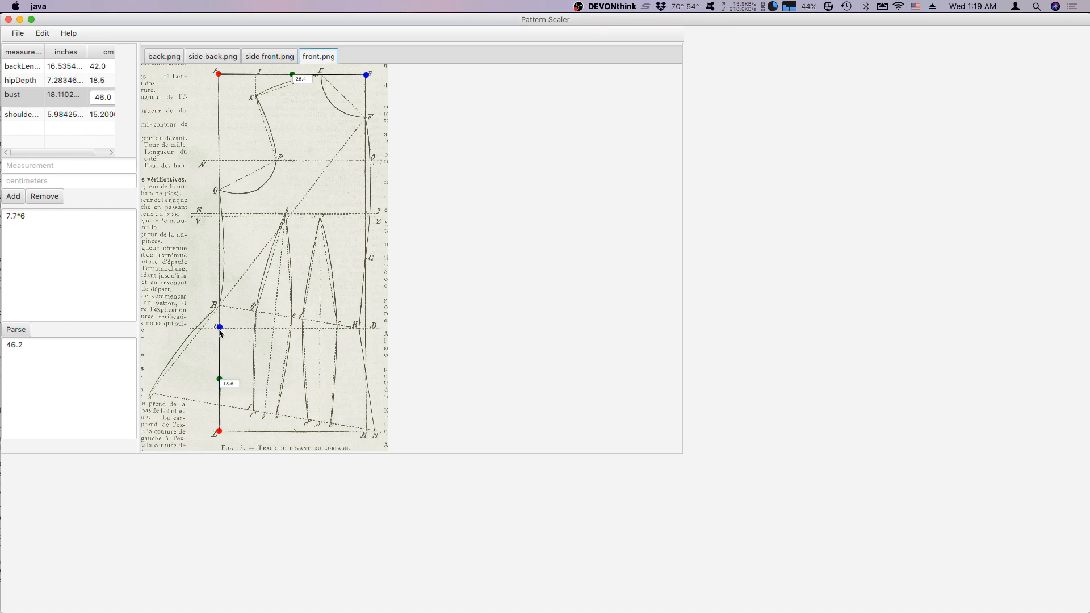
pyautogui.click(220, 329)
# Add a dimension about 45 cm long on the front pattern from D to B.
pyautogui.click(43, 33)
pyautogui.click(54, 57)
pyautogui.moveTo(368, 325); pyautogui.dragTo(366, 75)
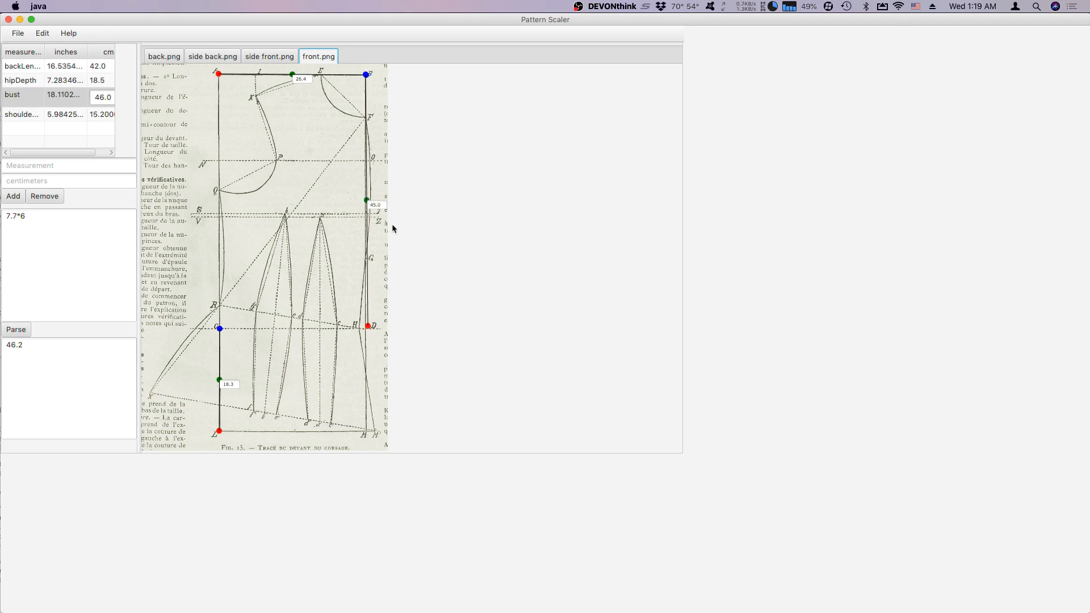
pyautogui.click(36, 122)
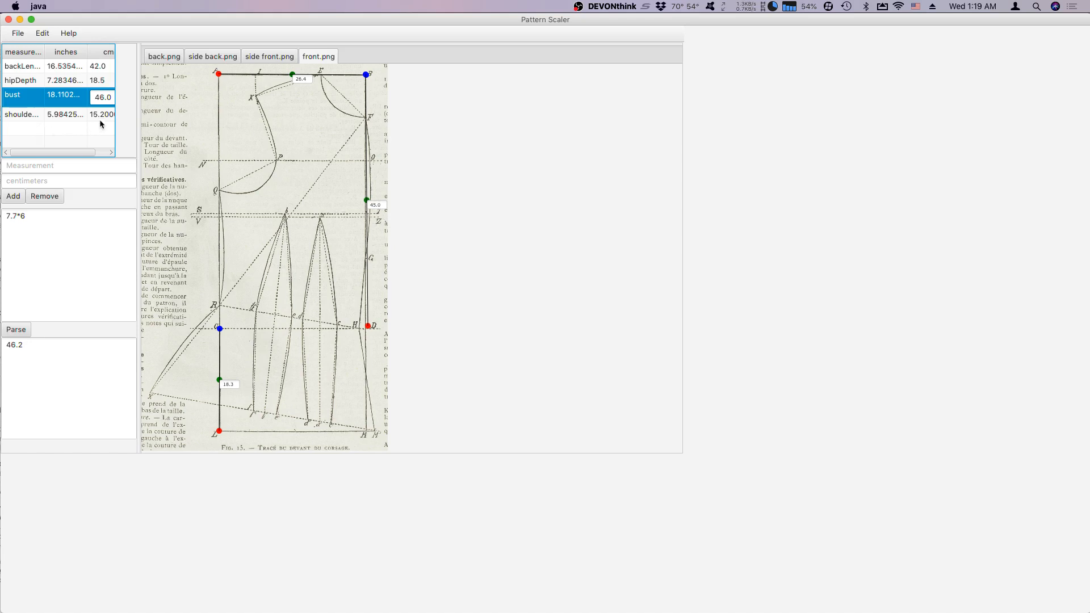
pyautogui.click(109, 97)
pyautogui.click(88, 130)
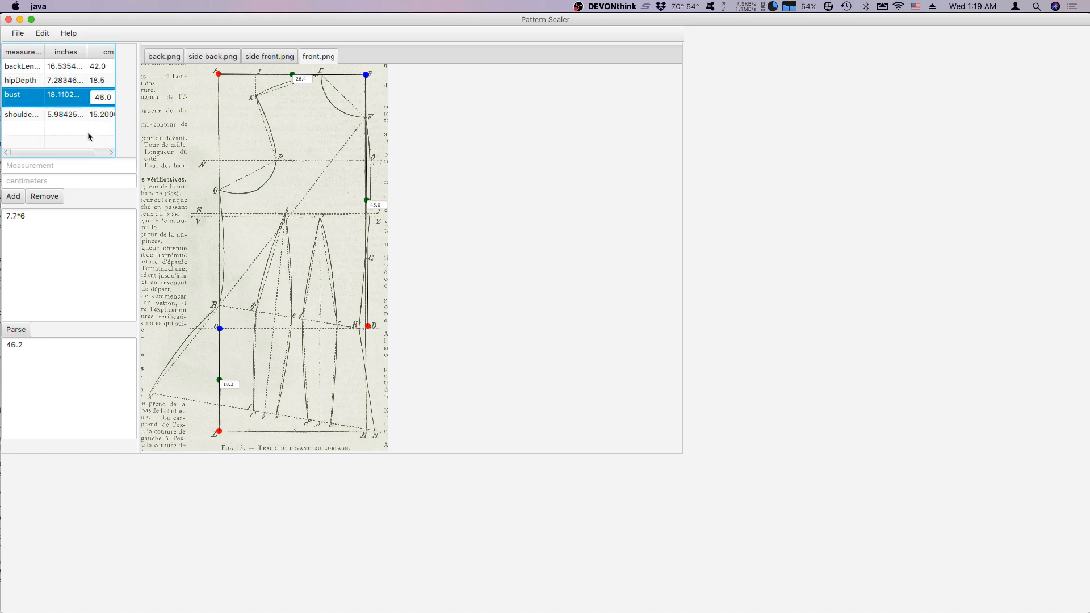
pyautogui.click(51, 105)
pyautogui.click(25, 100)
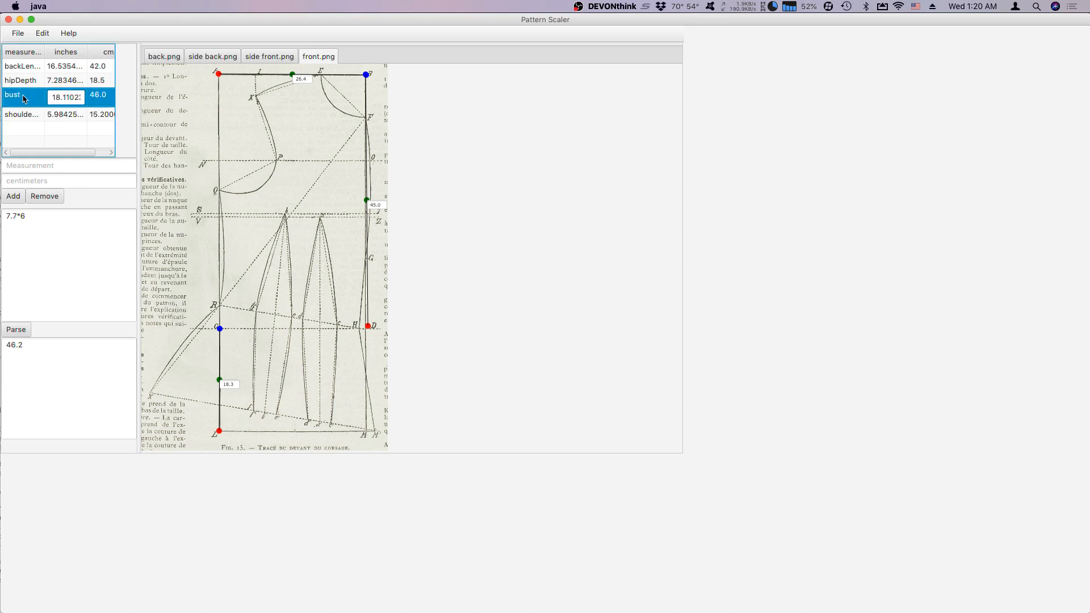
pyautogui.doubleClick(25, 99)
# Add a measurement named frontLength with a value of 45 centimeters to the measurement table.
pyautogui.click(34, 166)
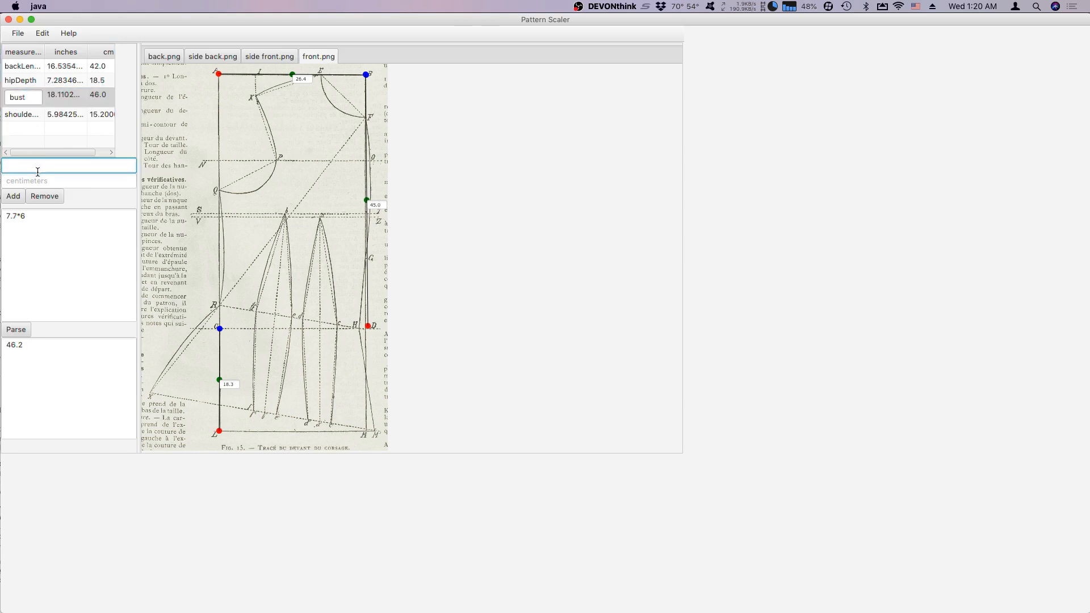
pyautogui.write('frontLength')
pyautogui.click(46, 180)
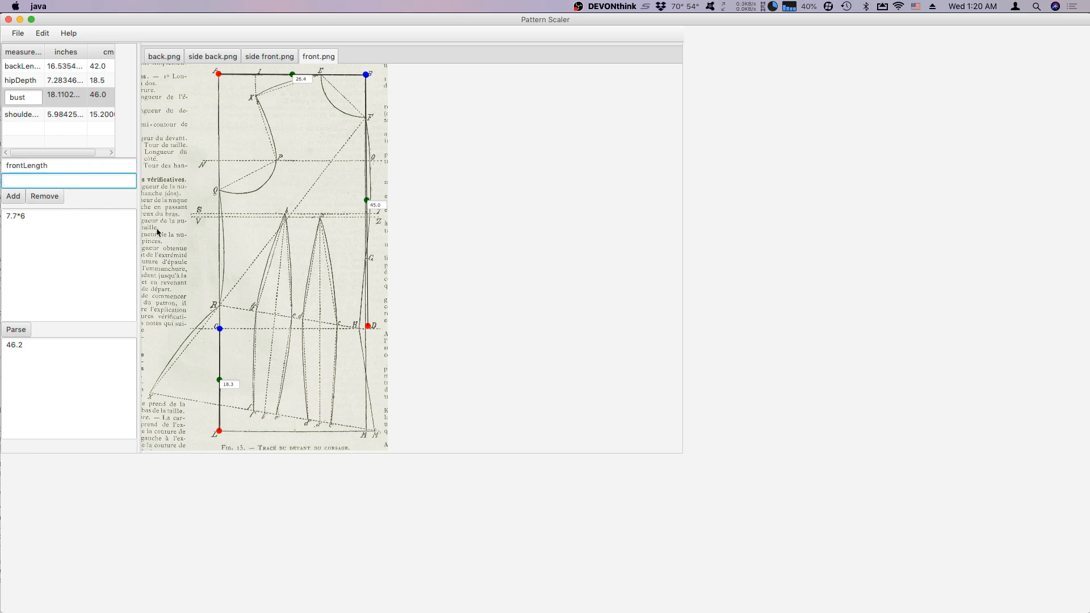
pyautogui.write('45')
pyautogui.click(11, 198)
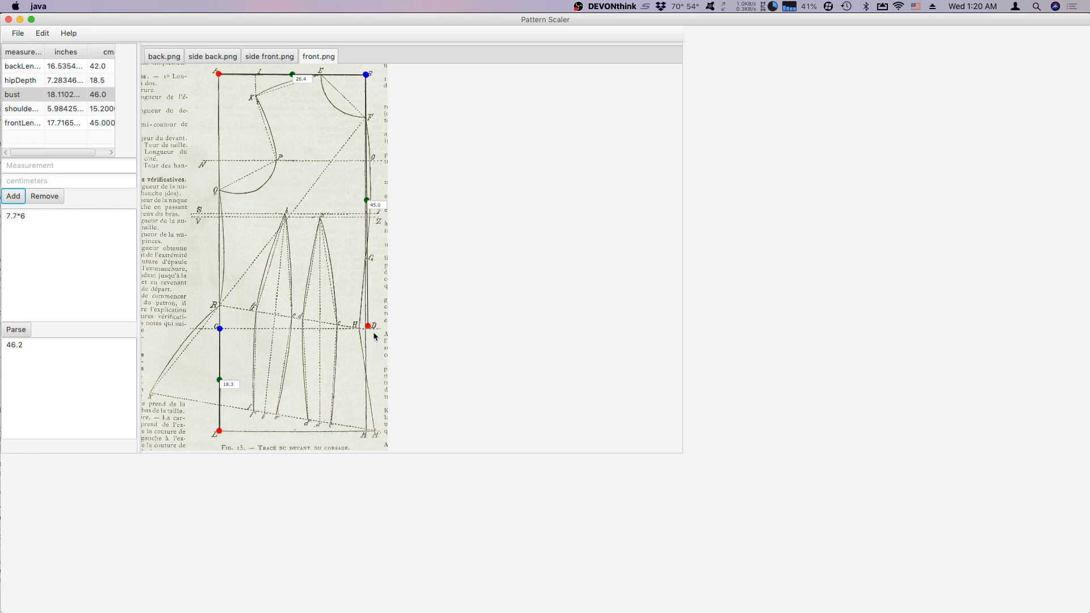
# Align the lower endpoint of the front pattern's vertical dimension with point D and set the frontLength measurement to 45.5 cm.
pyautogui.moveTo(369, 328); pyautogui.dragTo(370, 331)
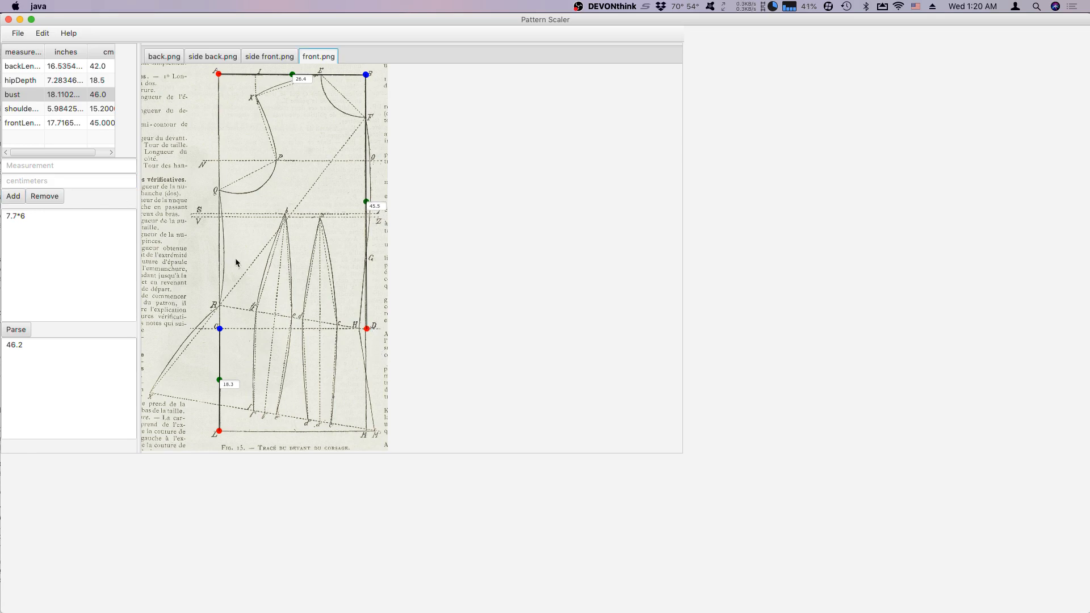
pyautogui.doubleClick(97, 96)
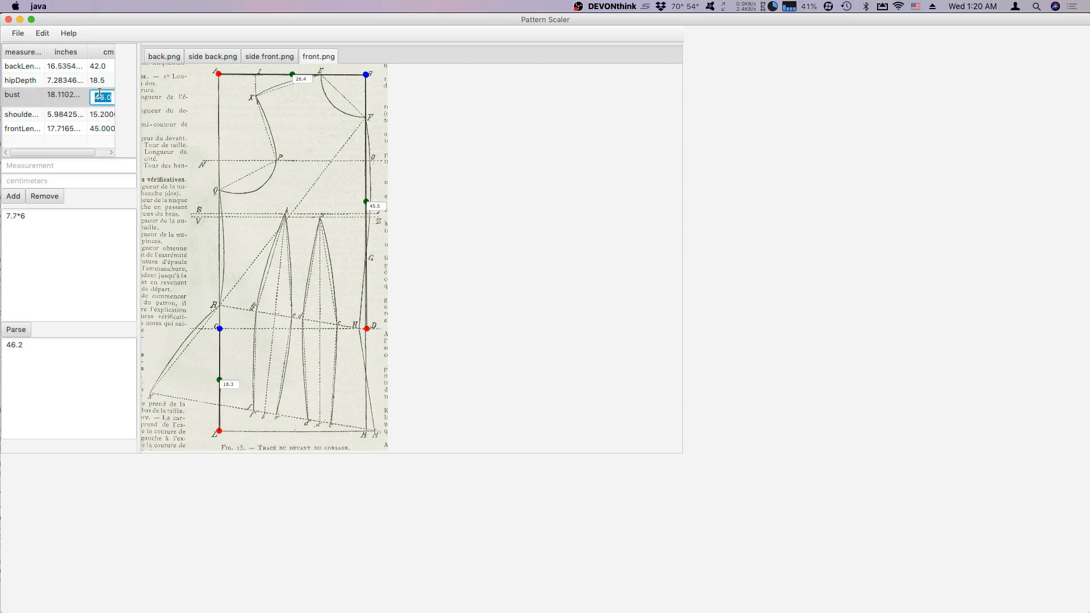
pyautogui.click(97, 128)
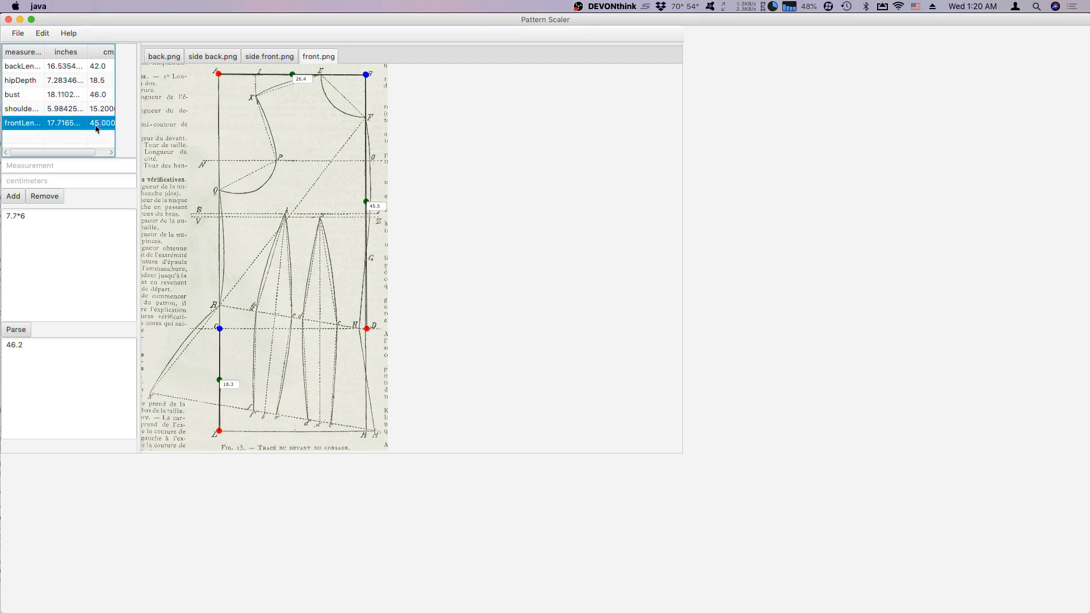
pyautogui.doubleClick(94, 123)
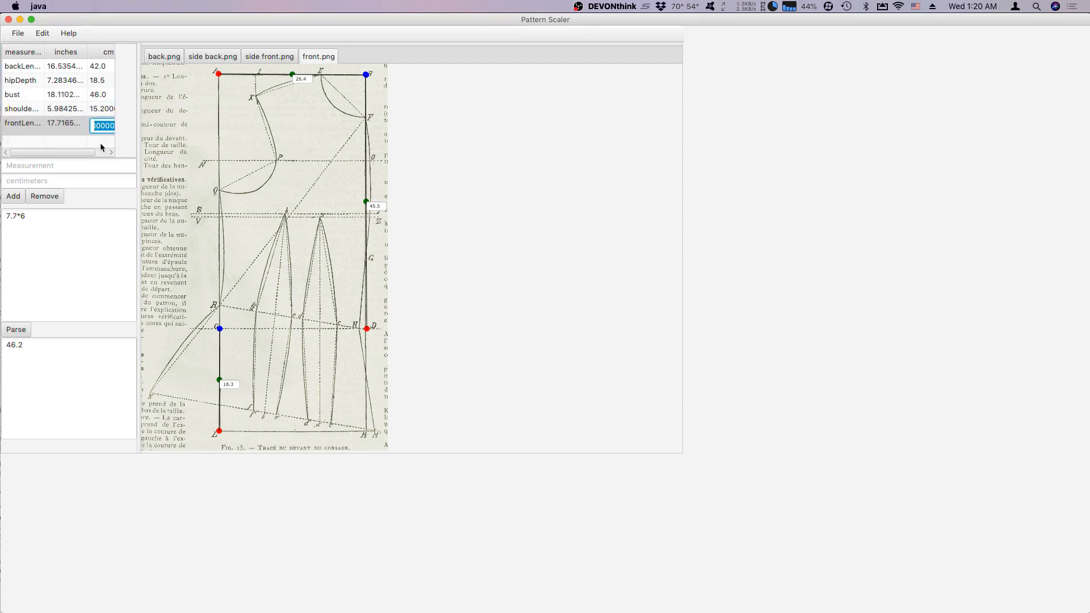
pyautogui.write('45.5')
pyautogui.click(96, 144)
pyautogui.click(329, 127)
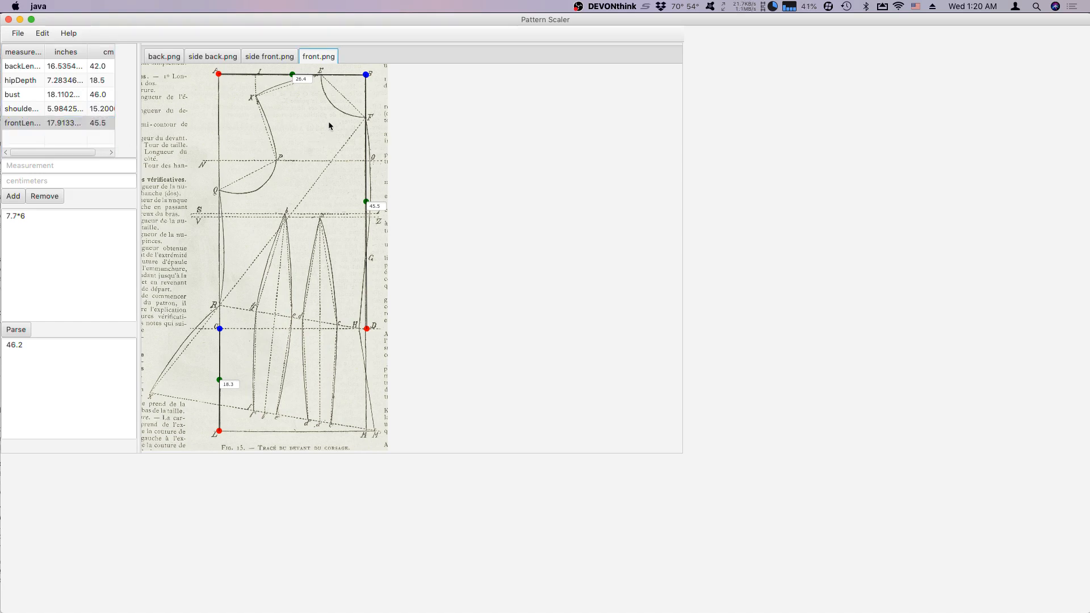
# Replace the A to B dimension on the front pattern with one about 11.3 cm long from E to the point above X.
pyautogui.rightClick(219, 74)
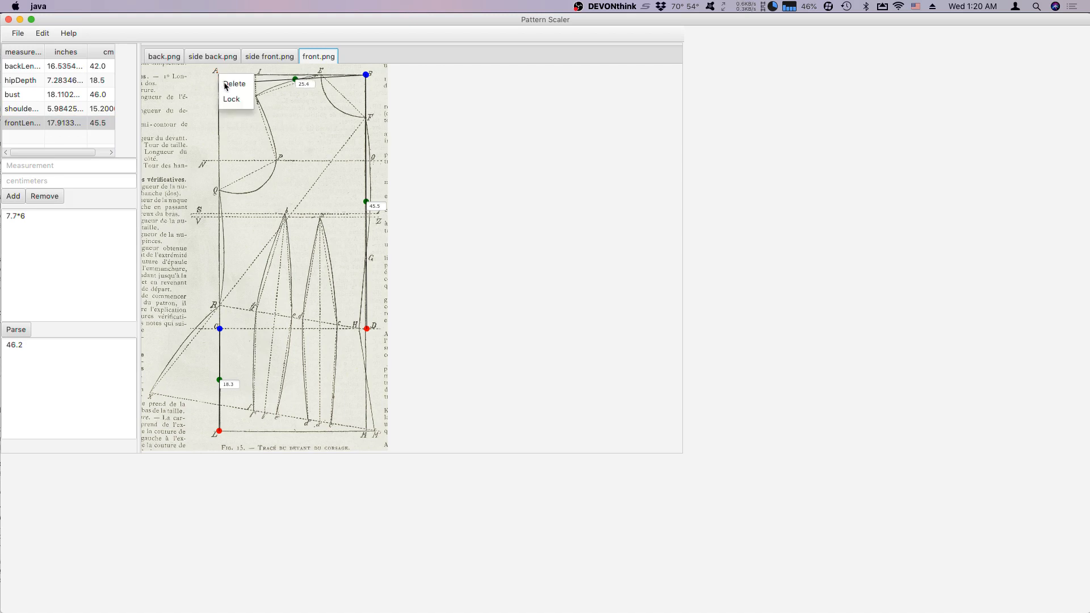
pyautogui.click(230, 84)
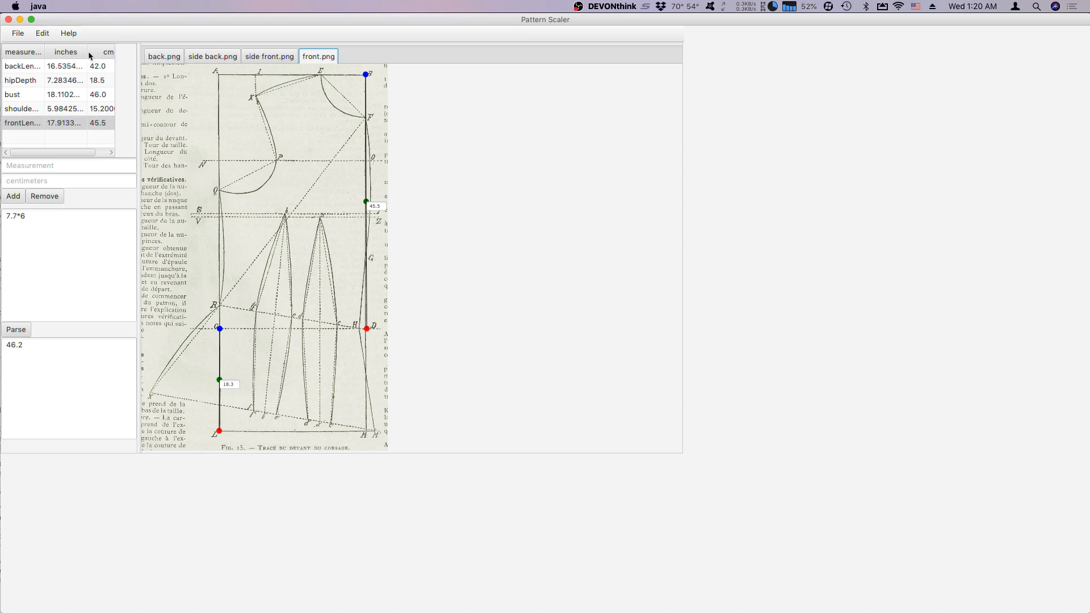
pyautogui.click(43, 34)
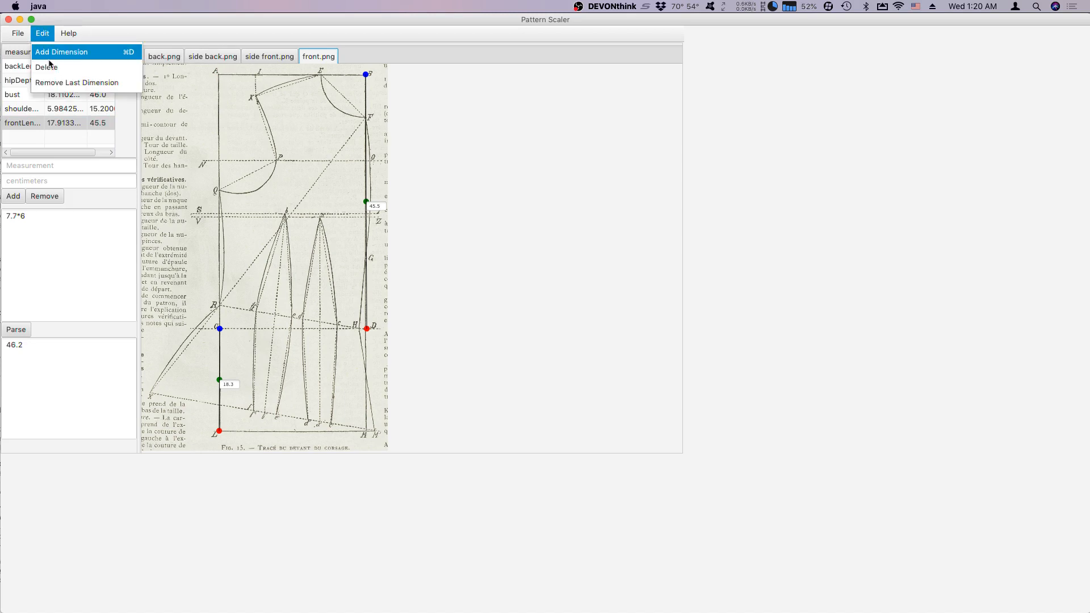
pyautogui.click(69, 53)
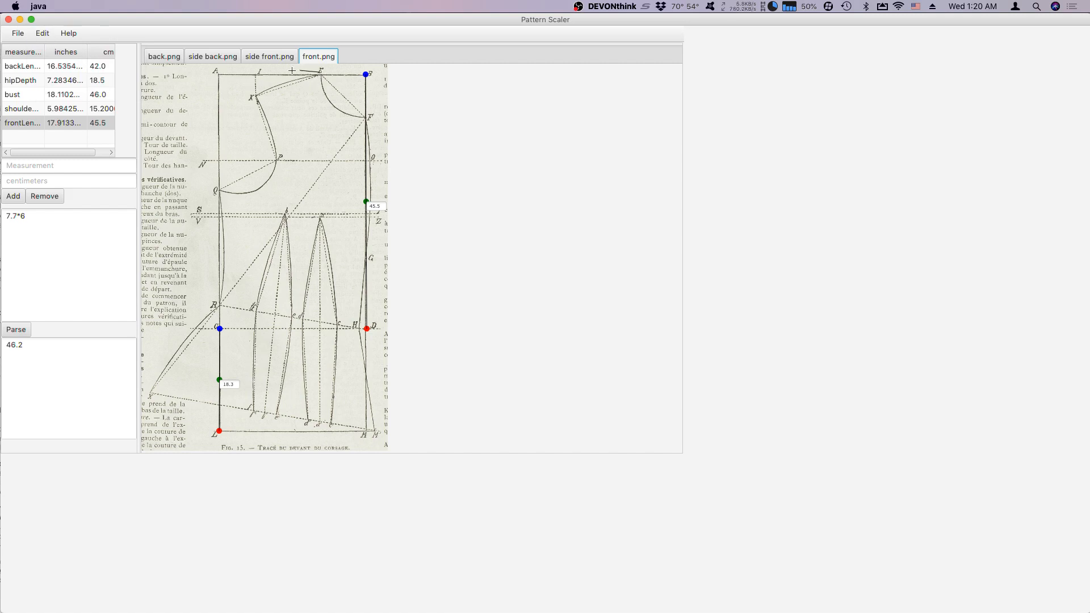
pyautogui.click(255, 74)
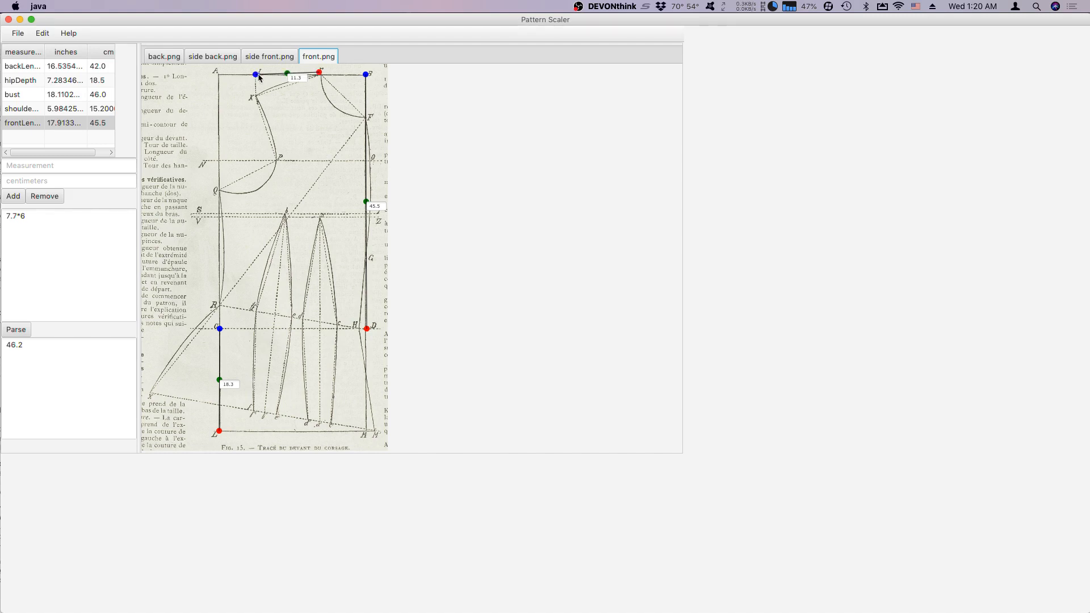
# Add a measurement named shoulder with a value of 11.8 centimeters to the measurement table.
pyautogui.click(28, 140)
pyautogui.click(42, 168)
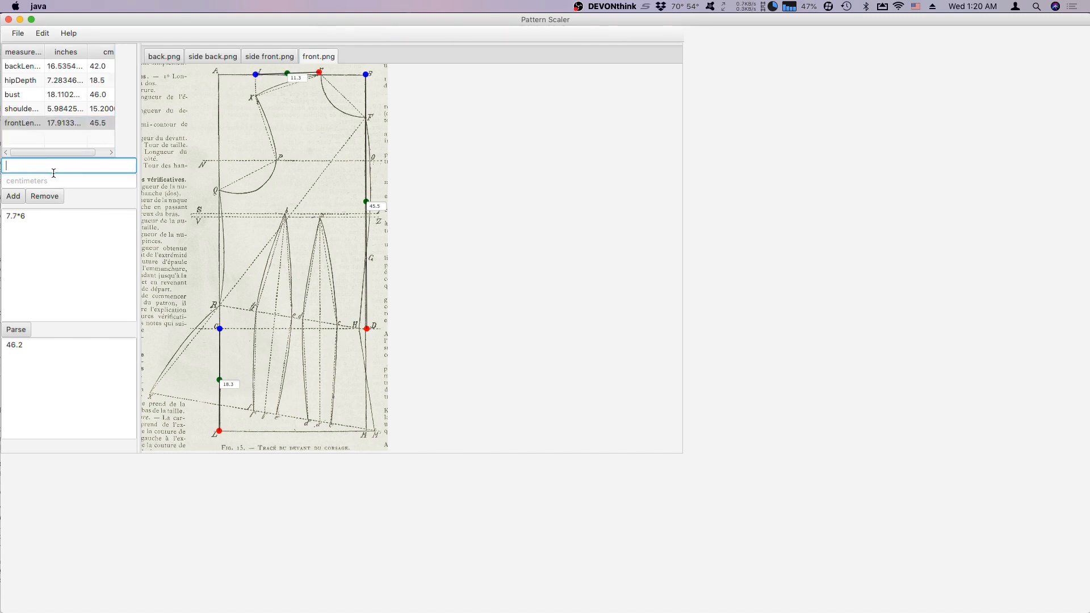
pyautogui.write('shoulder')
pyautogui.click(52, 179)
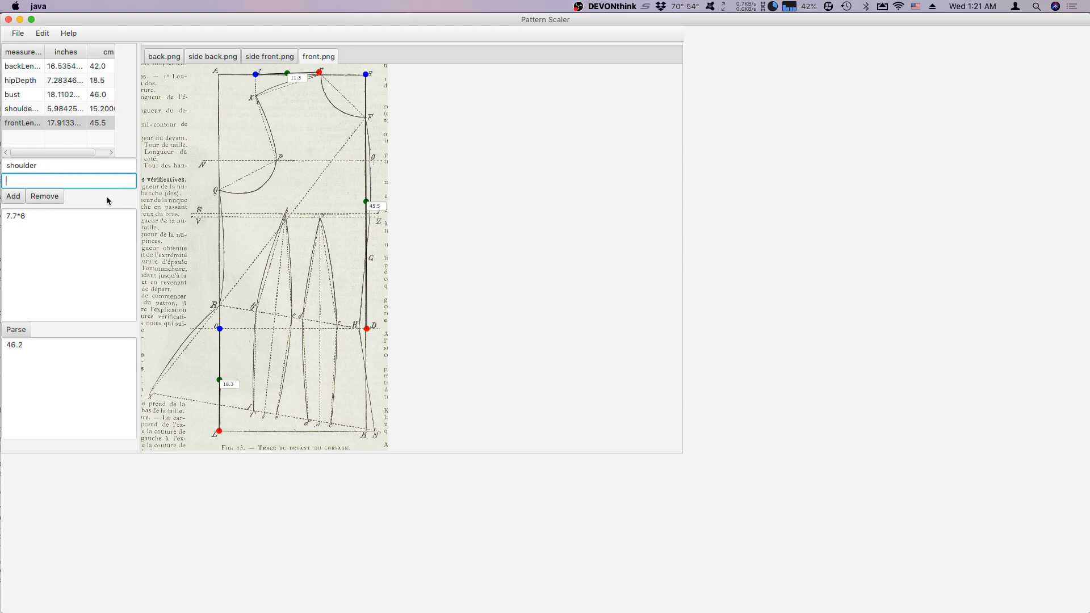
pyautogui.write('11.3')
pyautogui.press('super+Tab')
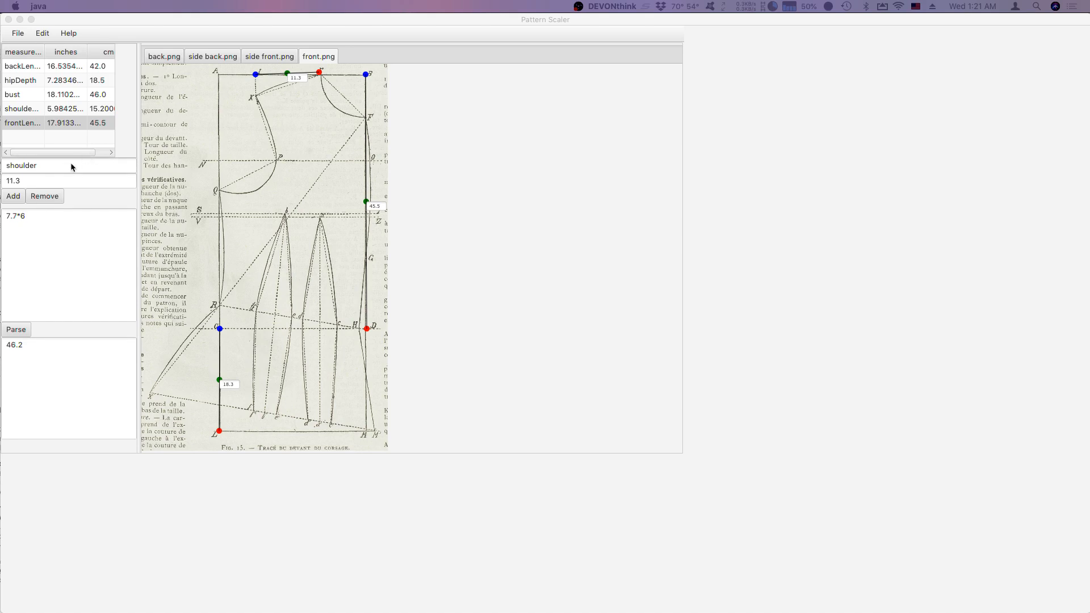
pyautogui.click(42, 181)
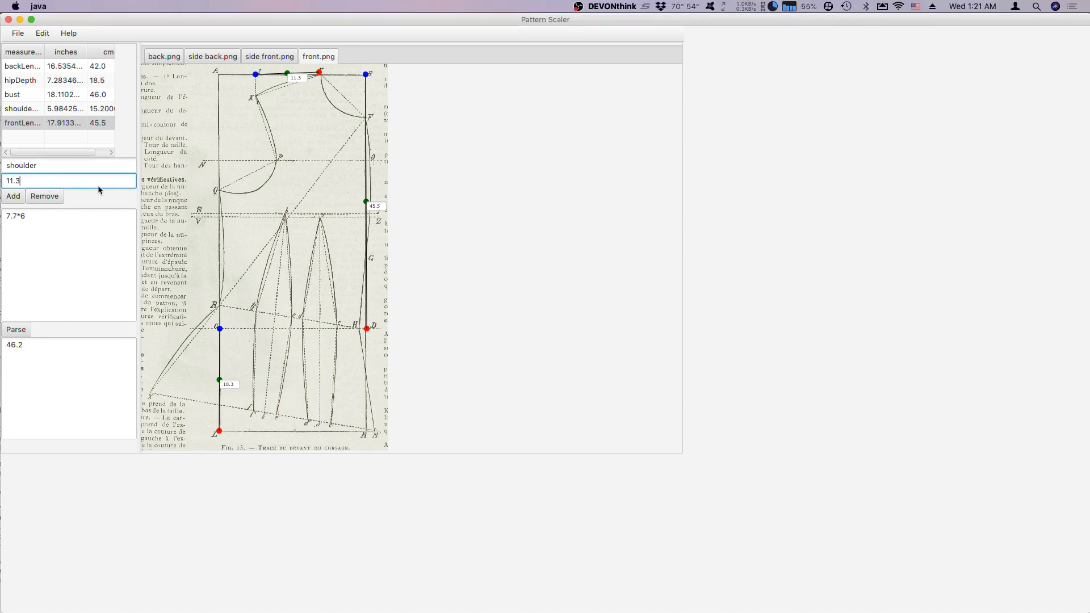
pyautogui.press('BackSpace')
pyautogui.write('8')
pyautogui.click(12, 197)
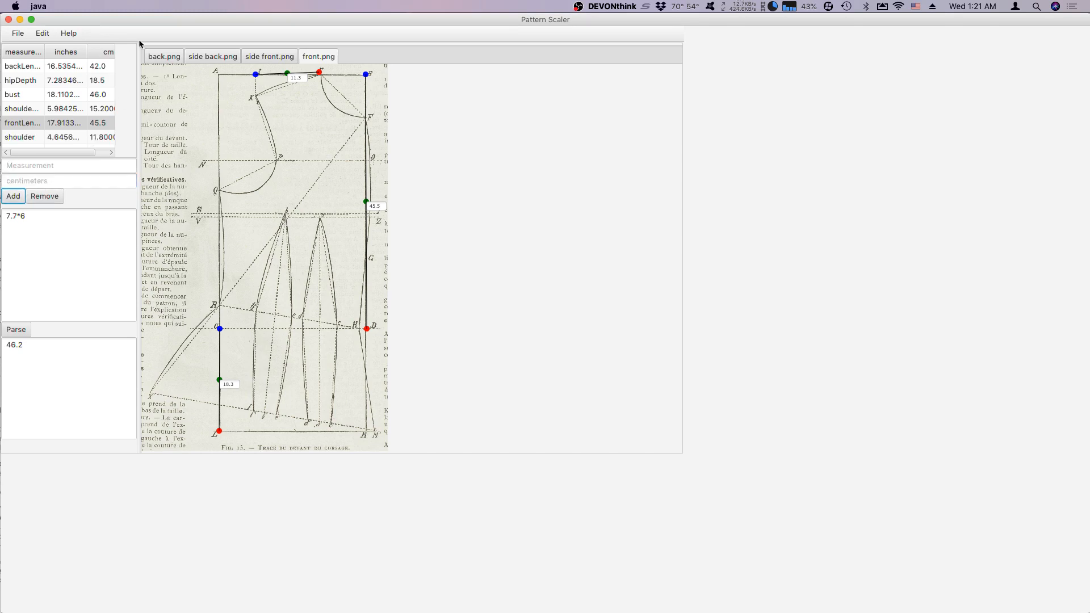
# Add a dimension about 20.8 cm long on the front pattern from R up to Q.
pyautogui.click(299, 161)
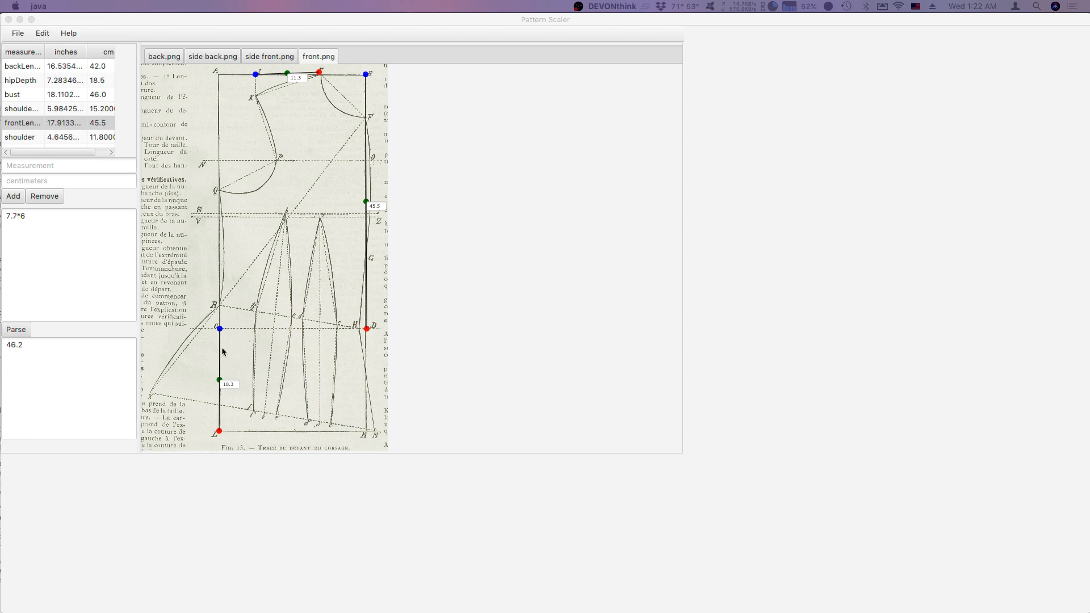
pyautogui.click(222, 348)
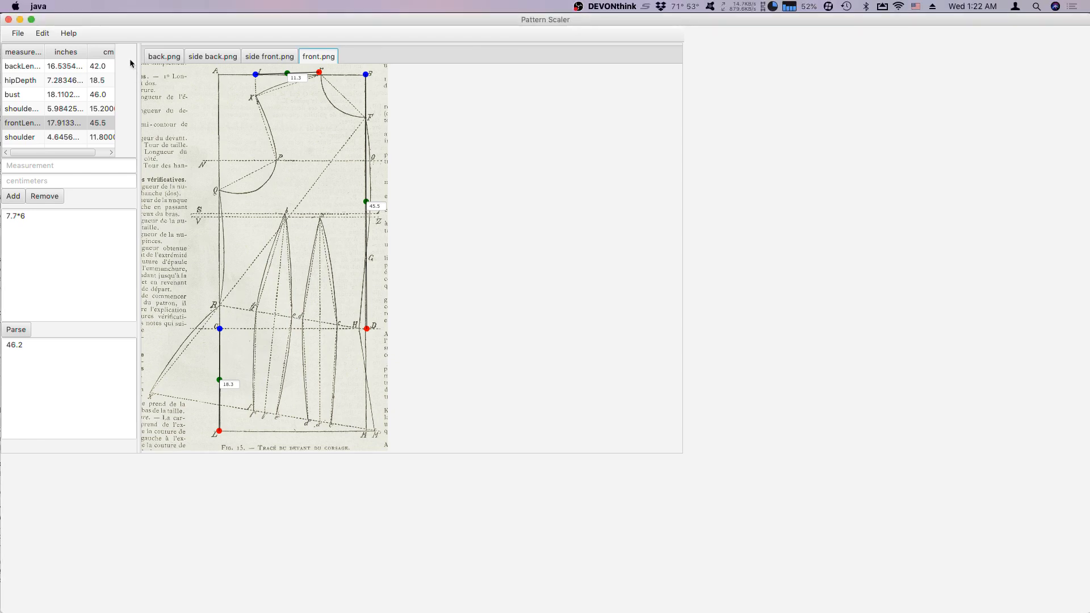
pyautogui.click(68, 33)
pyautogui.click(44, 34)
pyautogui.click(57, 54)
pyautogui.moveTo(221, 305); pyautogui.dragTo(219, 187)
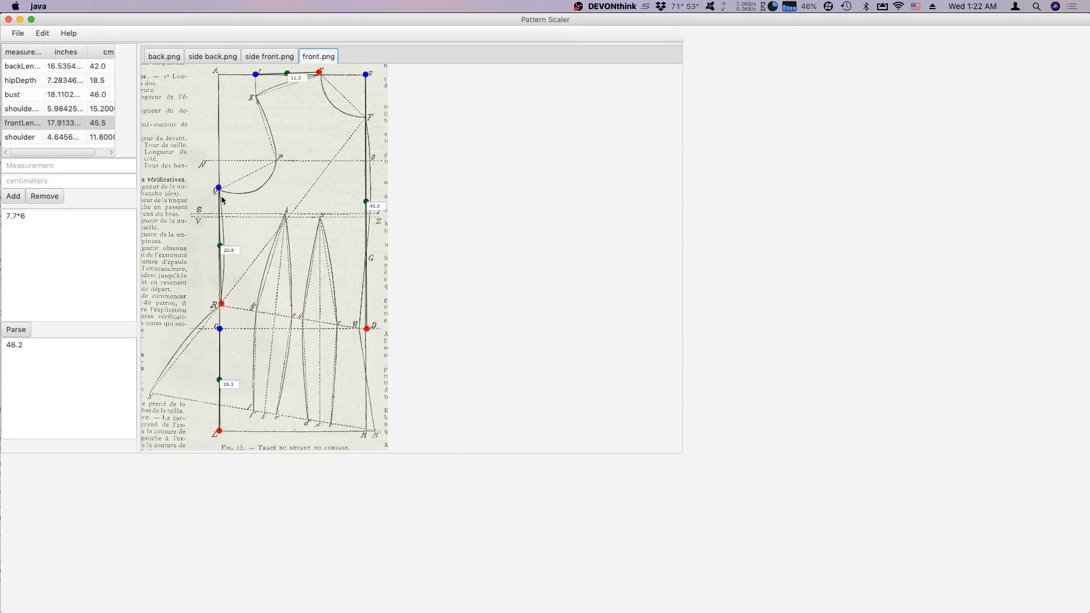
# Add a measurement named underamLength with a value of 21 centimeters to the measurement table.
pyautogui.click(67, 170)
pyautogui.write('un')
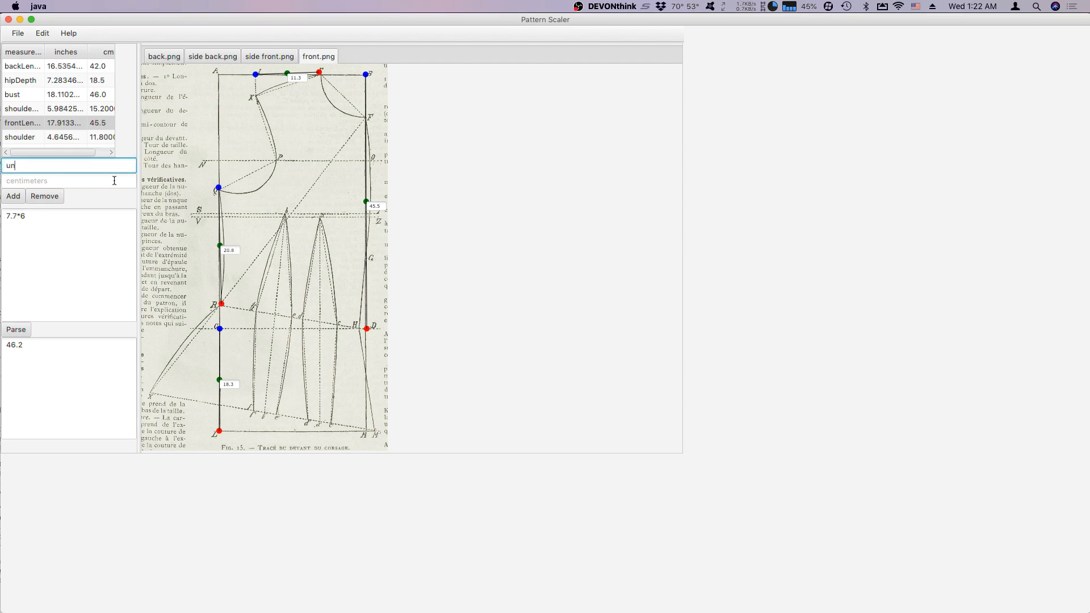
pyautogui.write('deramLength')
pyautogui.click(114, 180)
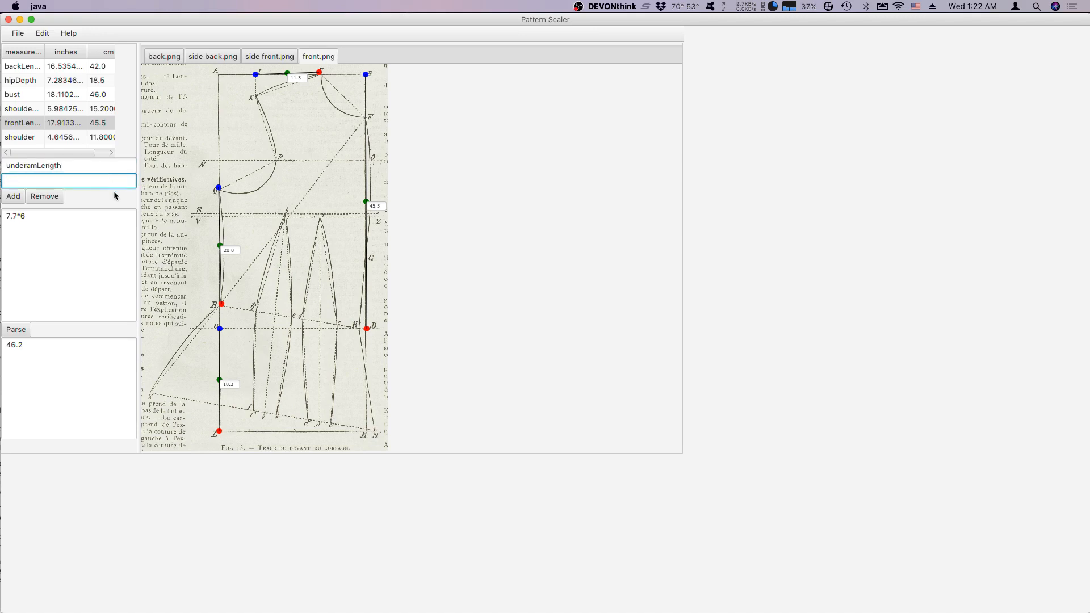
pyautogui.write('21')
pyautogui.click(7, 200)
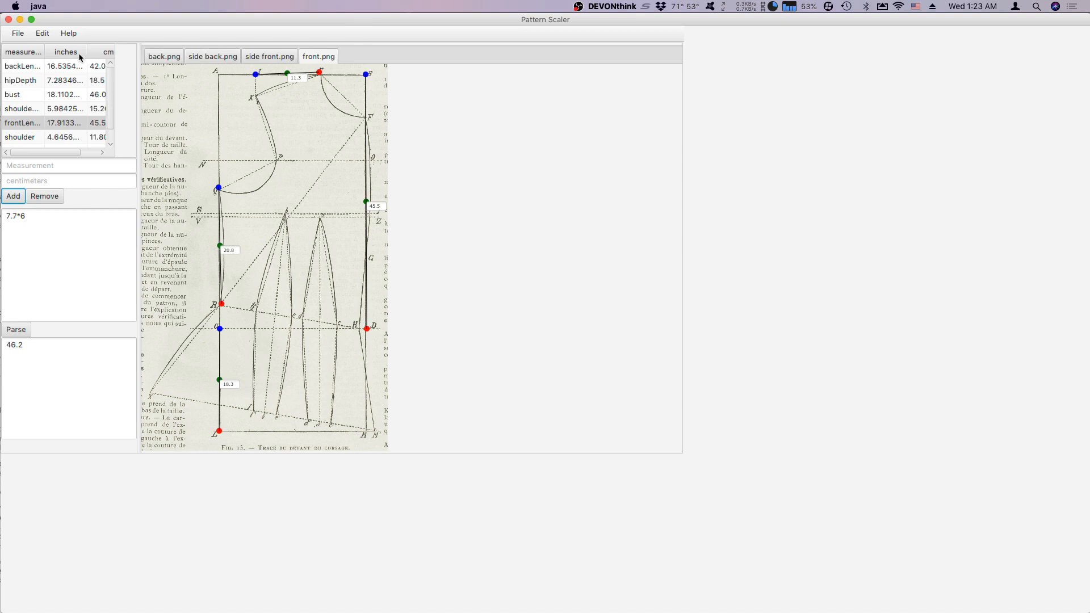
# Add a dimension about 16.7 cm long across the front pattern from O to P.
pyautogui.click(42, 33)
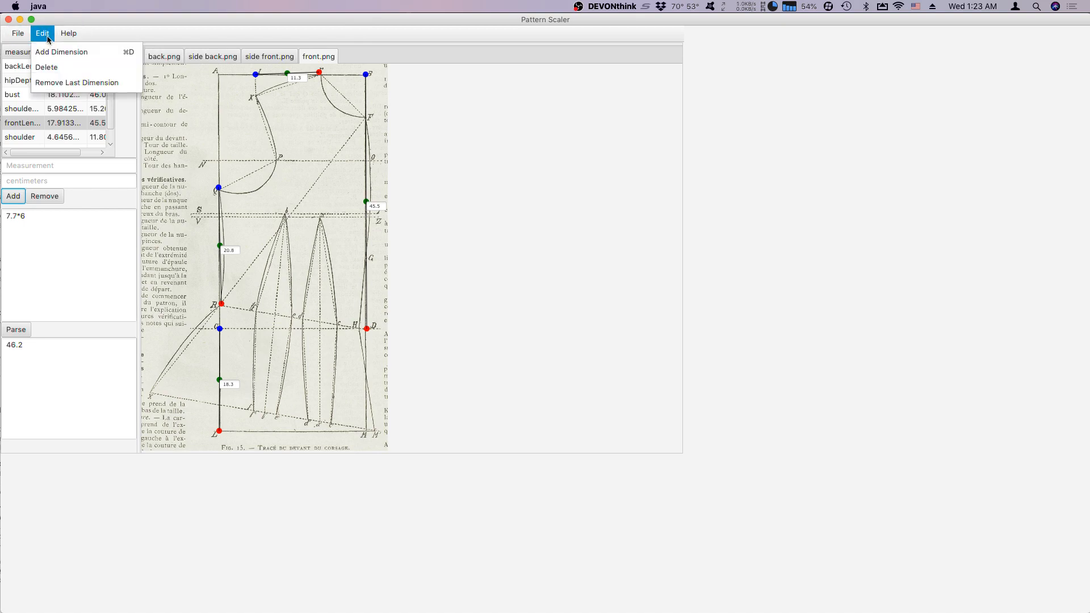
pyautogui.click(54, 52)
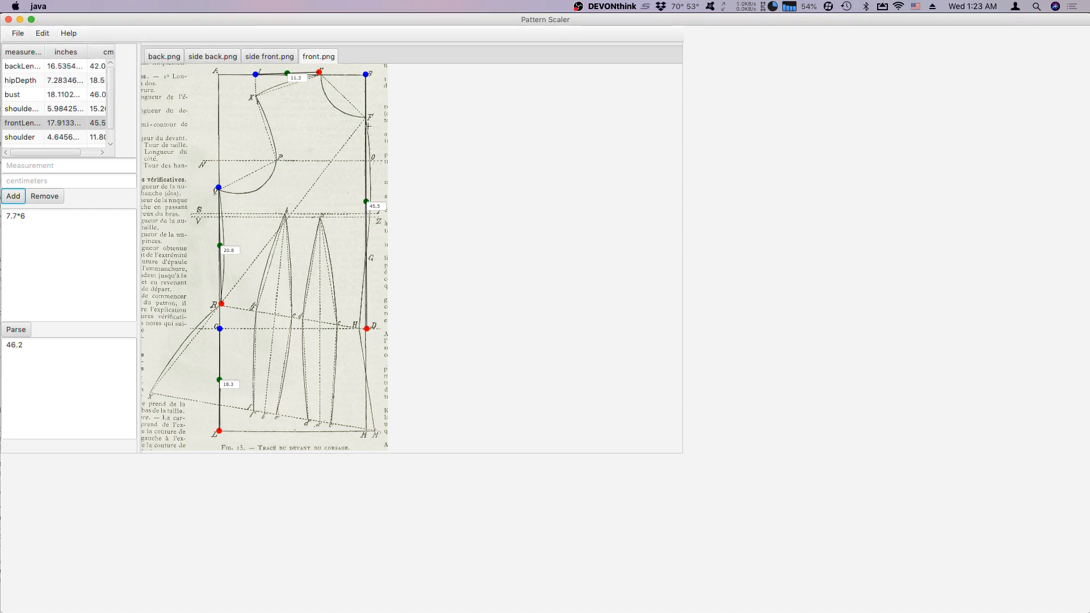
pyautogui.click(372, 160)
pyautogui.click(277, 159)
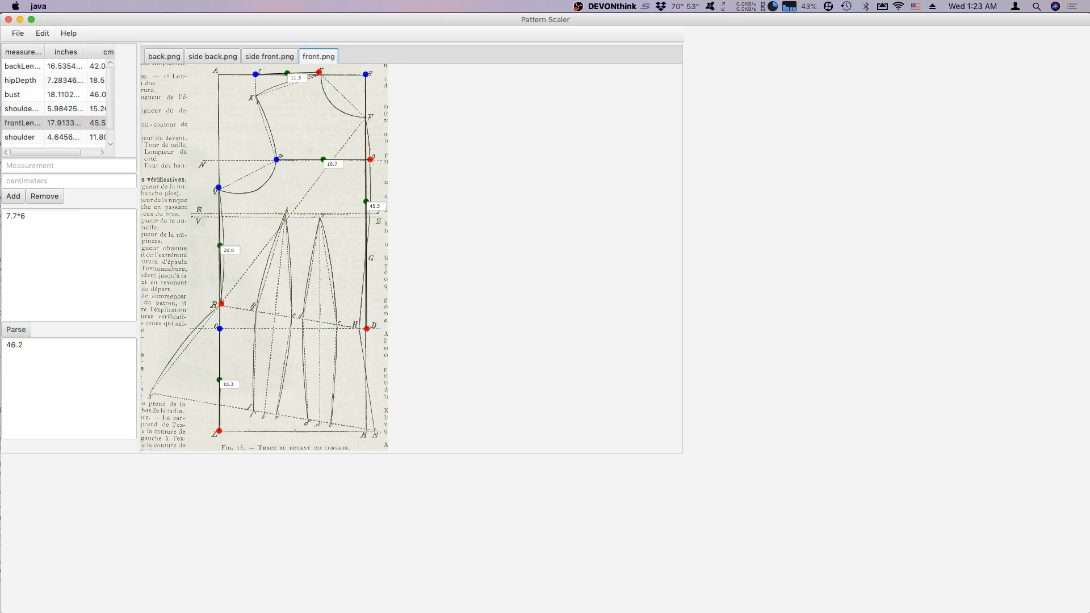
# Add a measurement named frontWidth with a value of 16.7 centimeters to the measurement table.
pyautogui.click(107, 167)
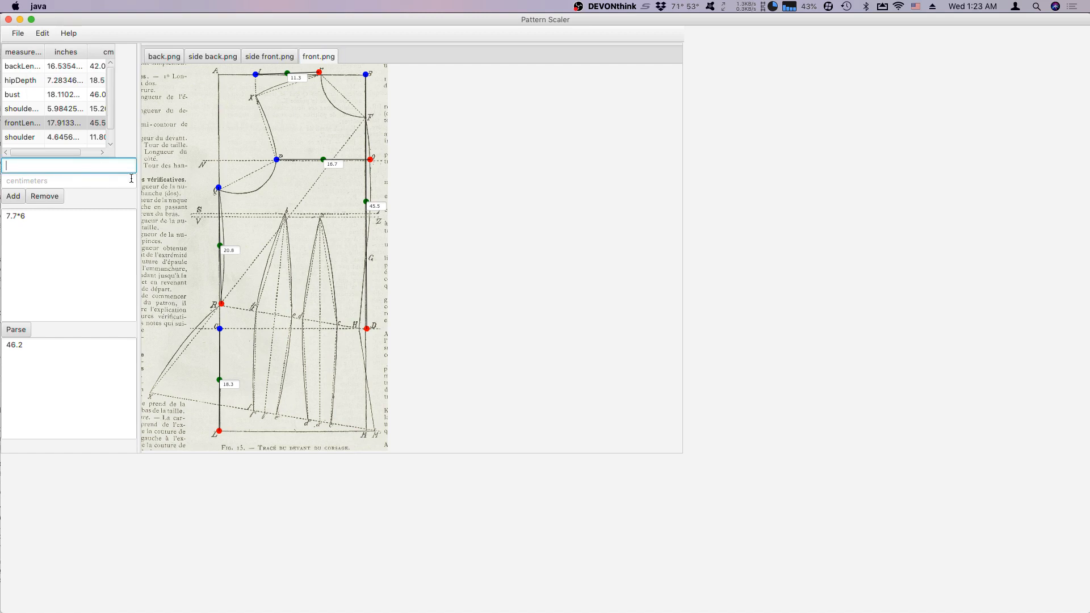
pyautogui.write('froint')
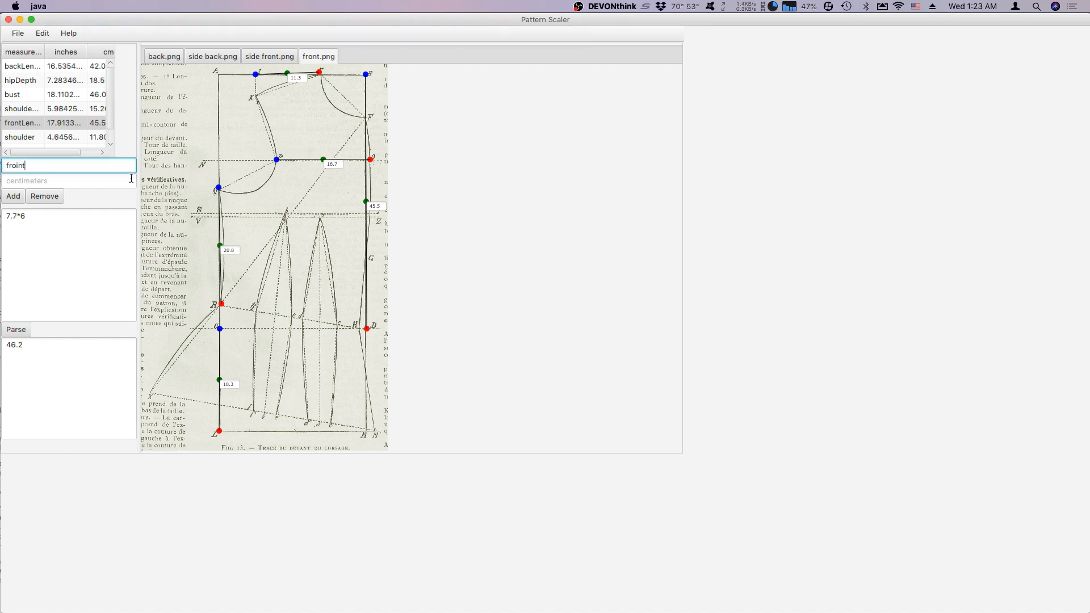
pyautogui.write('Width')
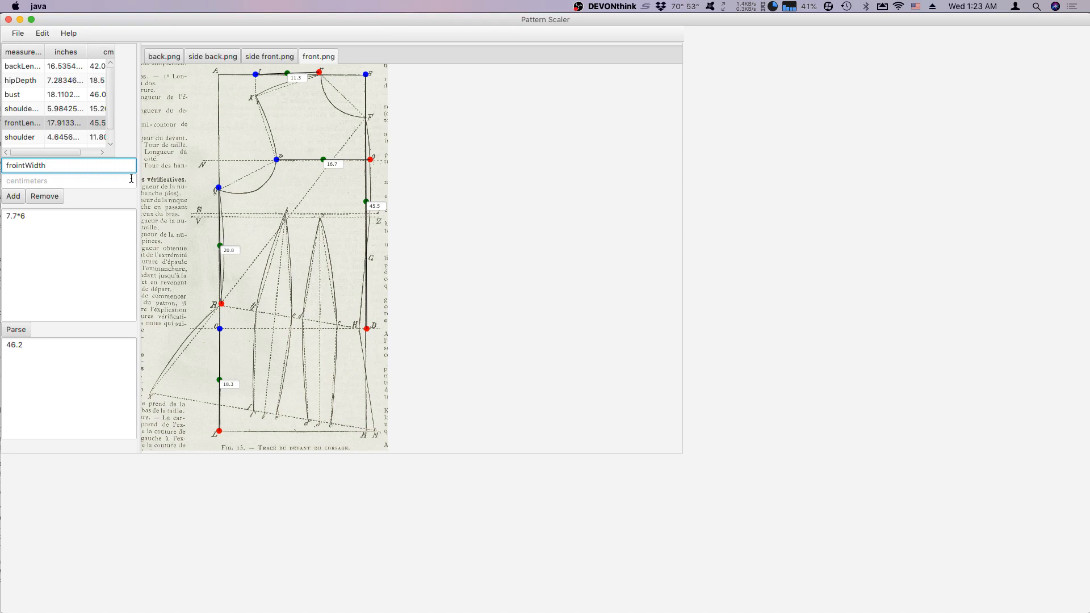
pyautogui.click(22, 165)
pyautogui.press('BackSpace')
pyautogui.press('BackSpace')
pyautogui.write('n')
pyautogui.click(90, 180)
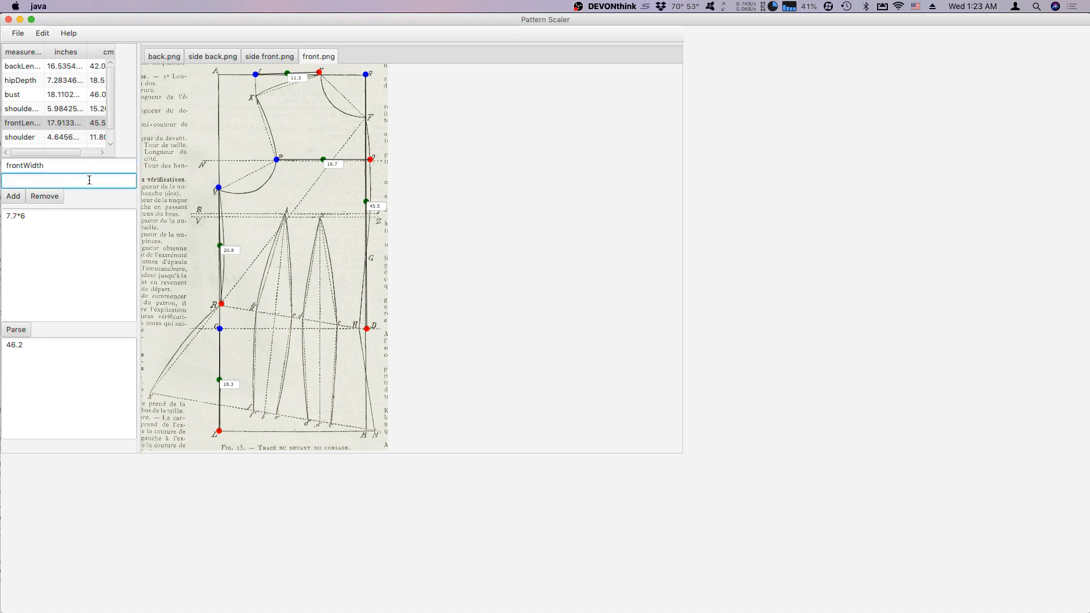
pyautogui.write('16.7')
pyautogui.click(23, 197)
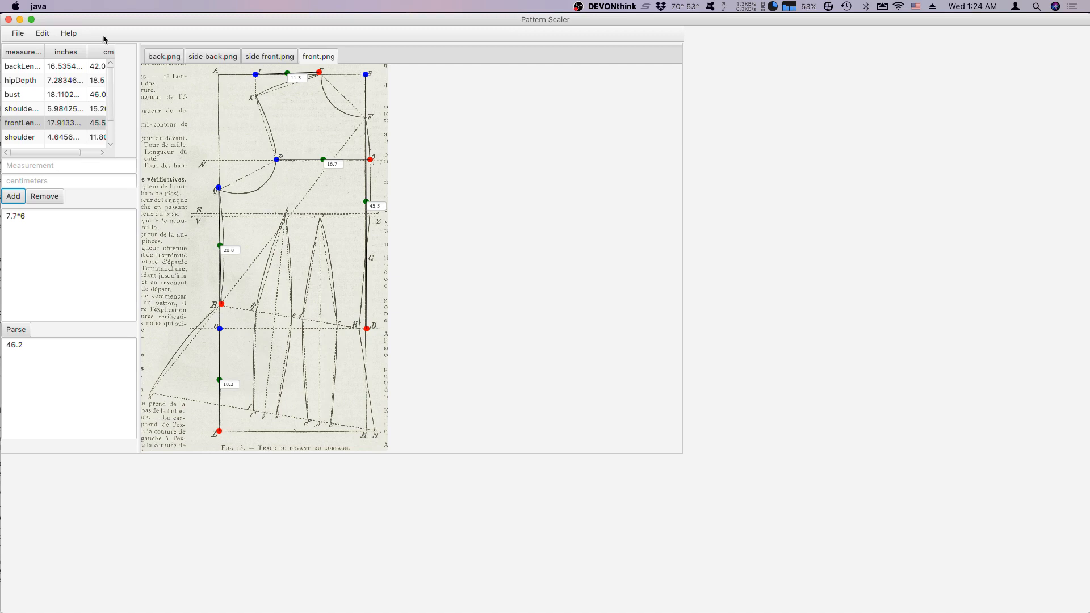
# Review the entries in the measurement table one by one, from backLength down to frontWidth.
pyautogui.click(40, 67)
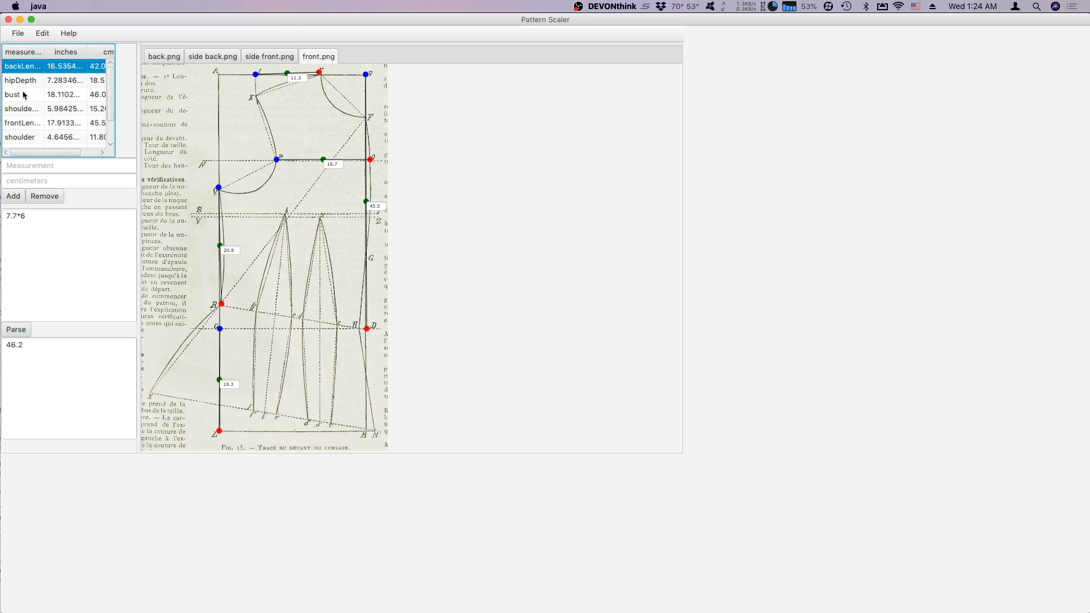
pyautogui.press('Down')
pyautogui.press('Down')
pyautogui.press('Down')
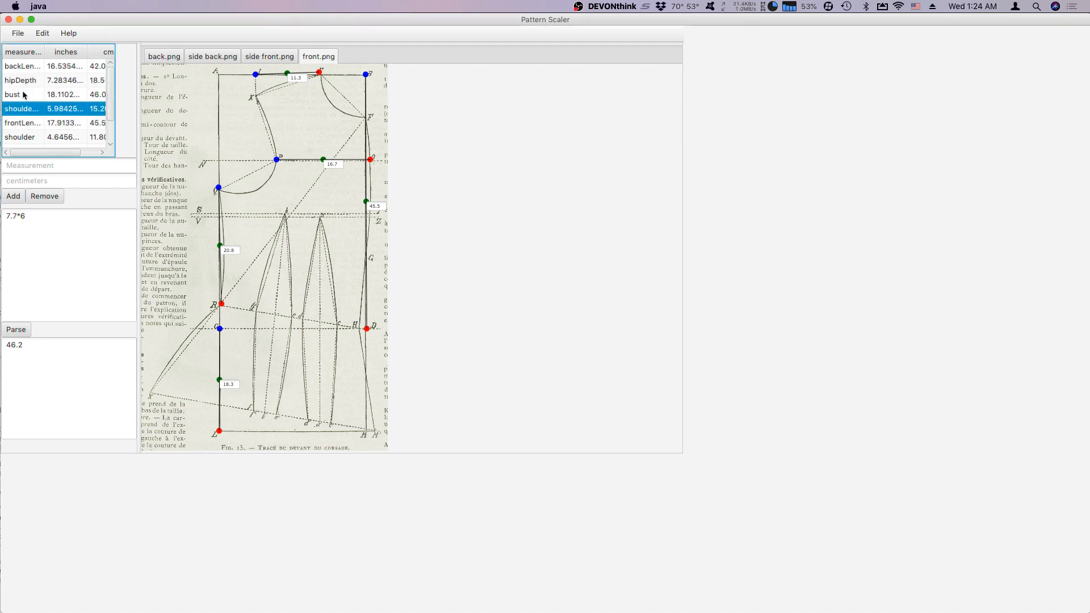
pyautogui.press('Up')
pyautogui.press('Up')
pyautogui.press('Up')
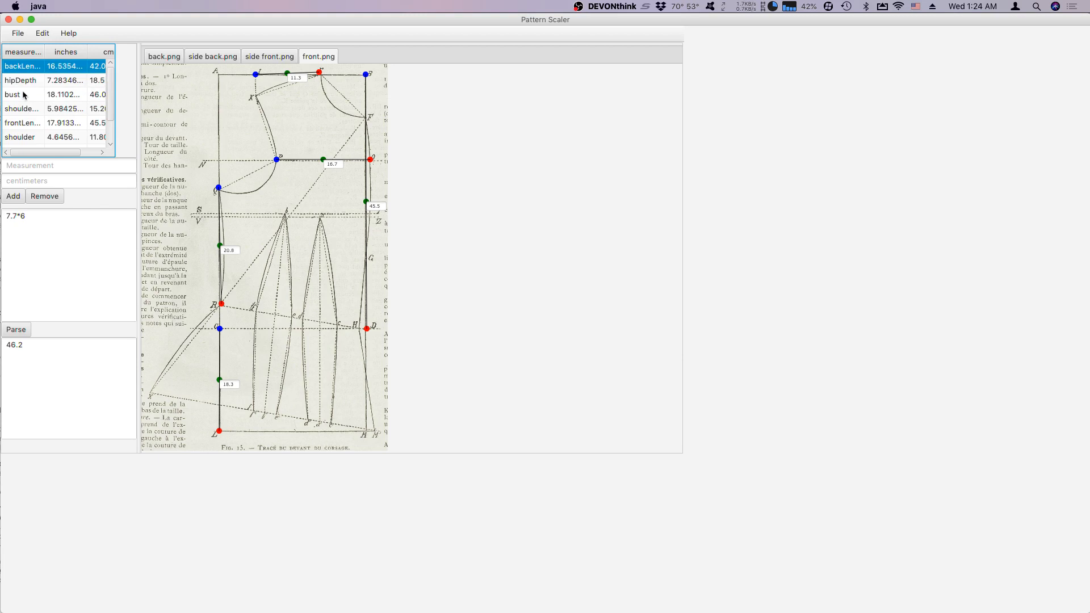
pyautogui.press('Down')
pyautogui.press('Up')
pyautogui.press('Down')
pyautogui.press('Down')
pyautogui.press('Down')
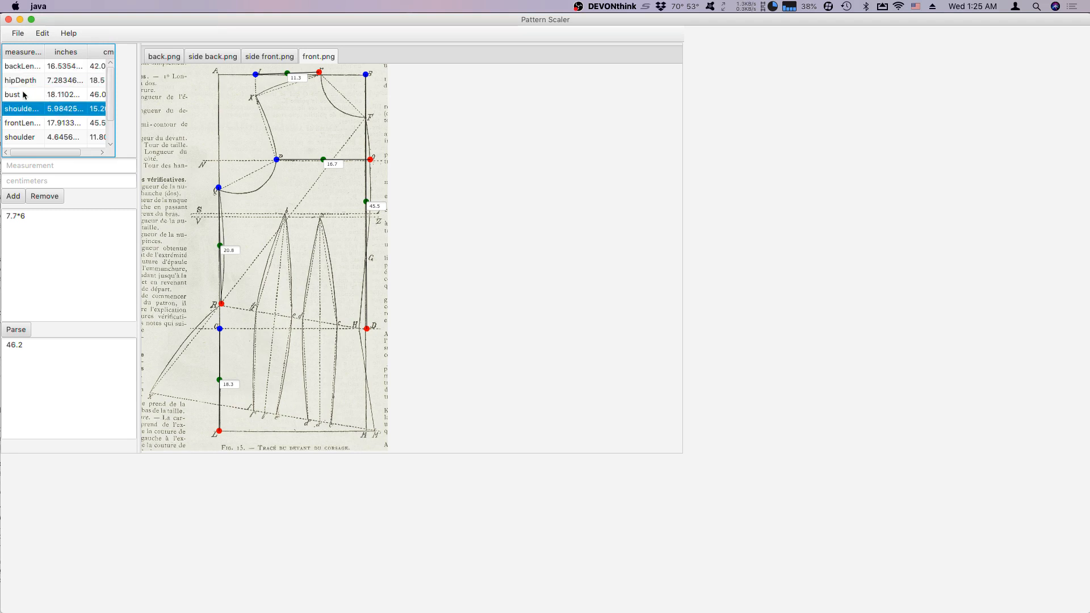
pyautogui.press('Down')
pyautogui.press('Down')
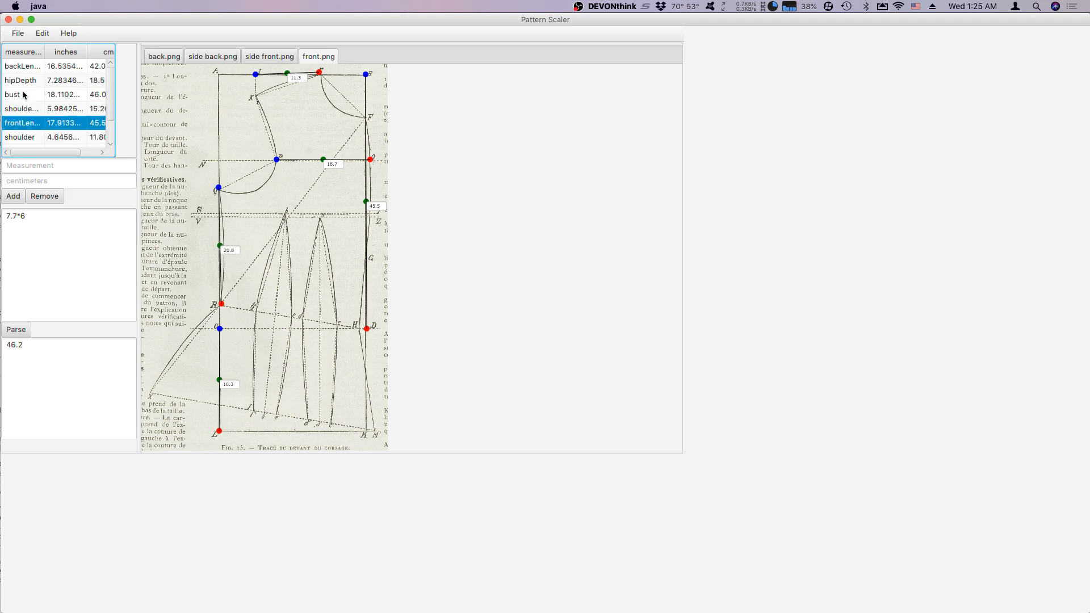
pyautogui.press('Down')
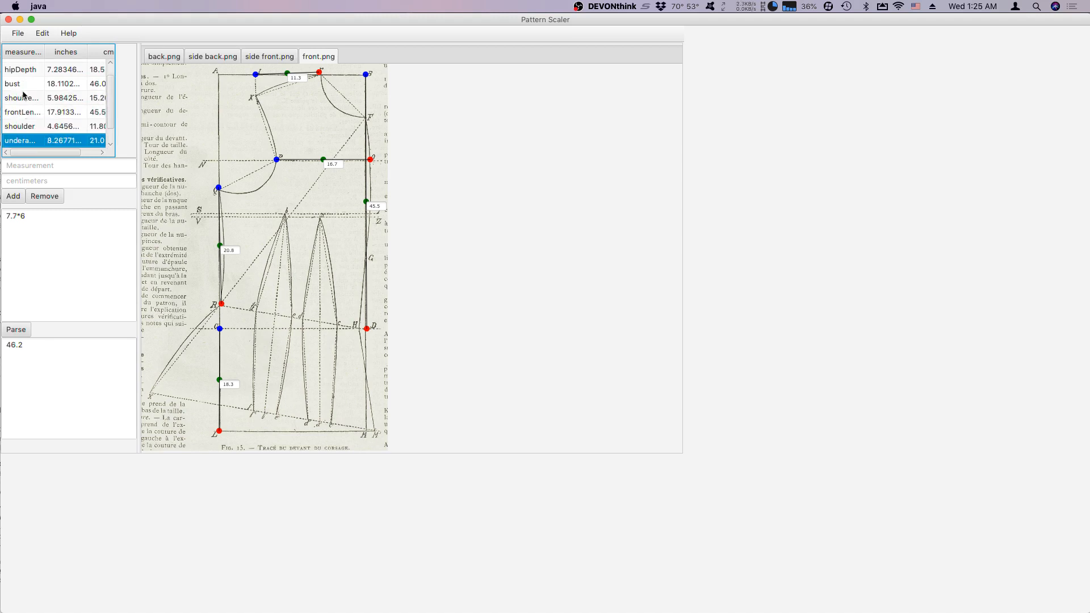
pyautogui.press('Down')
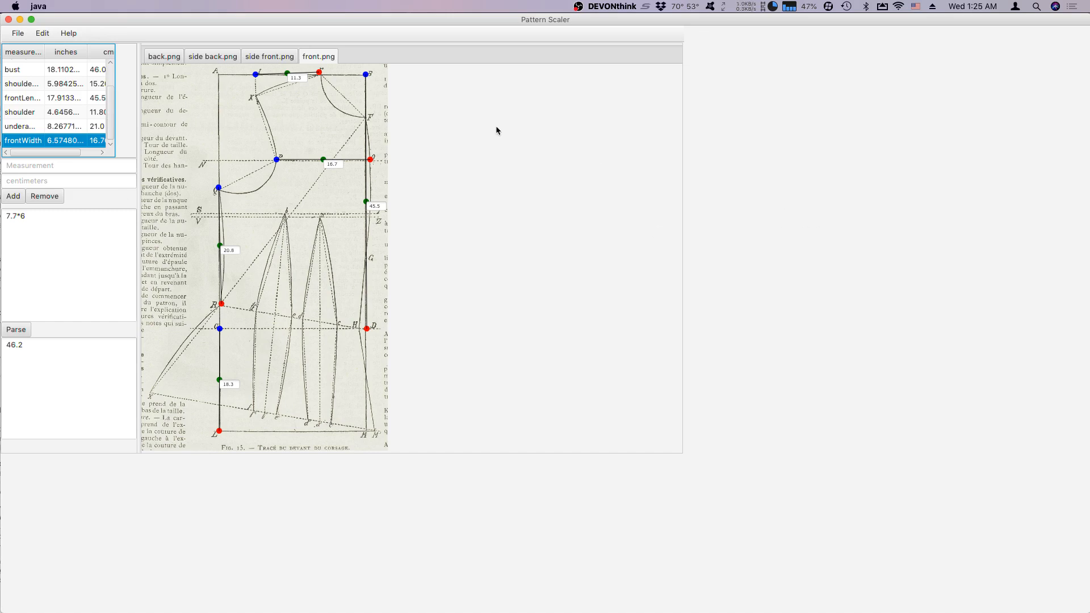
# Add a dimension from D to M on the side back pattern and set its length to 18.5 cm.
pyautogui.click(222, 56)
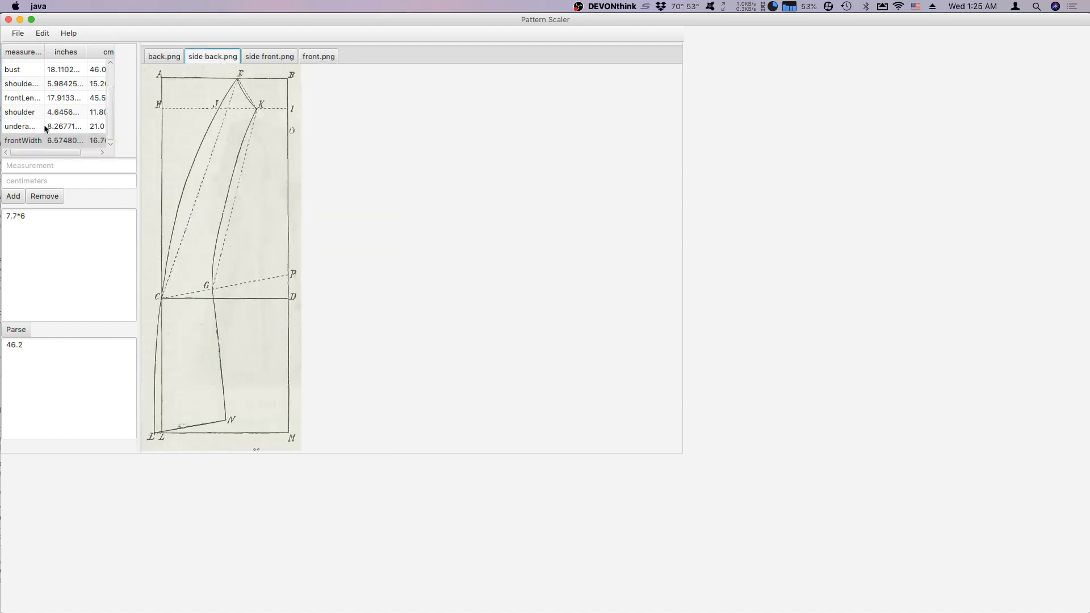
pyautogui.scroll(2, 44, 126)
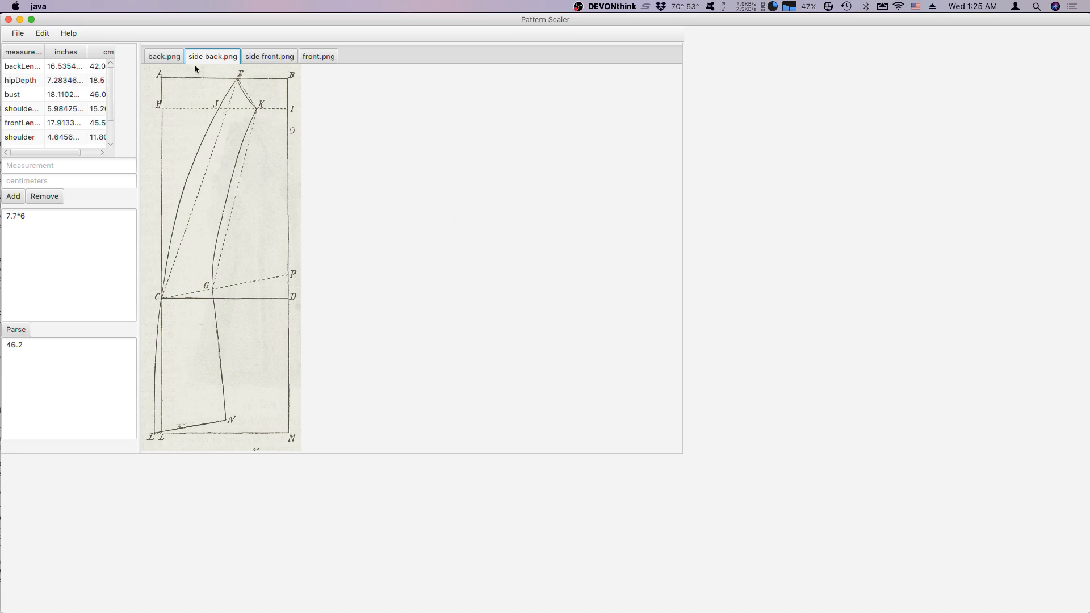
pyautogui.click(43, 33)
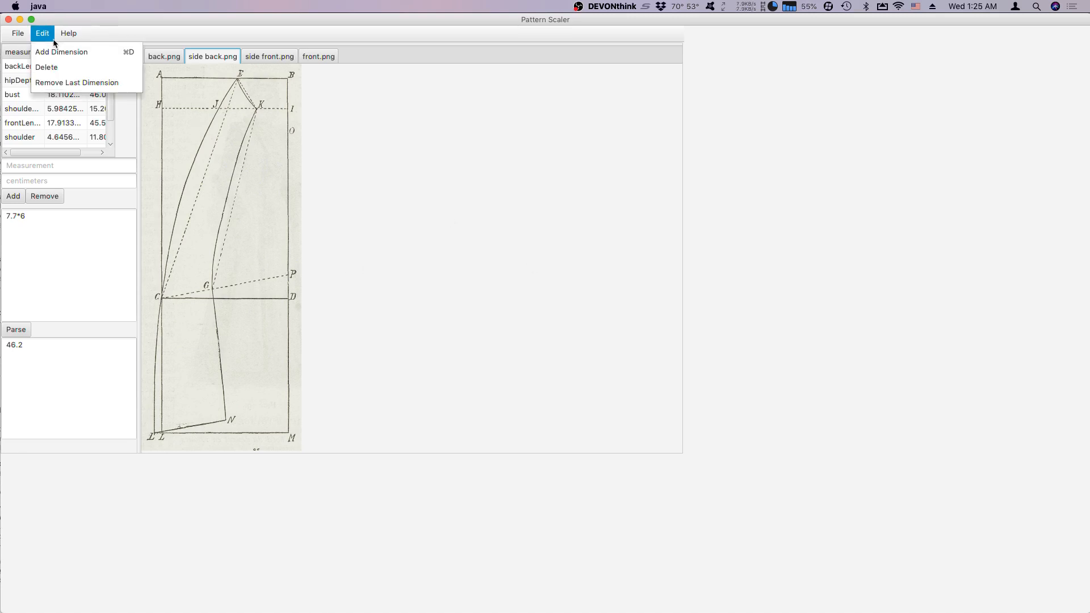
pyautogui.click(62, 53)
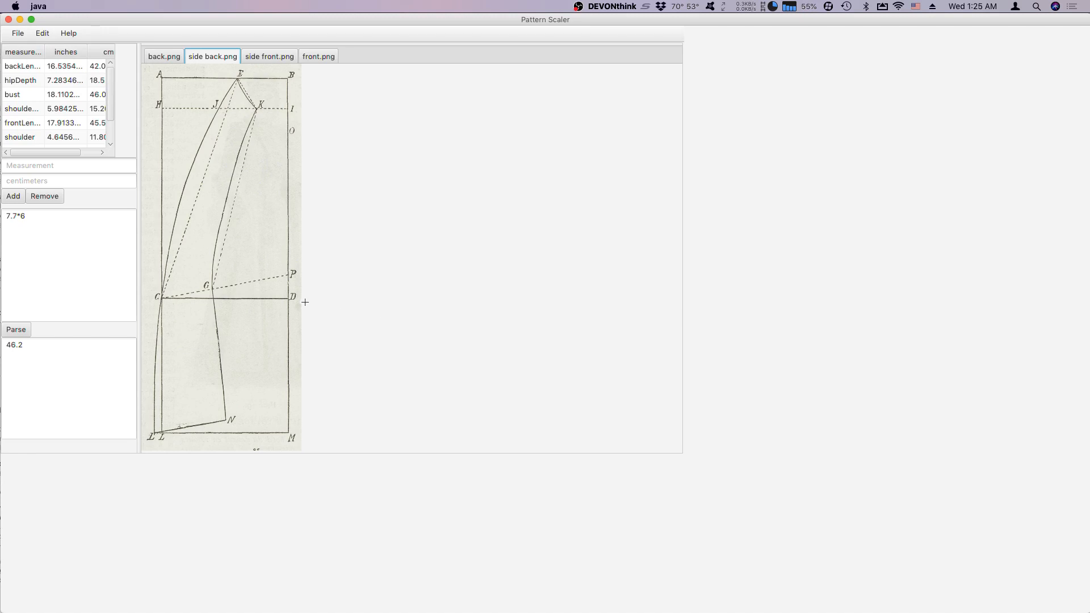
pyautogui.moveTo(289, 300); pyautogui.dragTo(288, 432)
pyautogui.moveTo(288, 432); pyautogui.dragTo(288, 432)
pyautogui.click(292, 371)
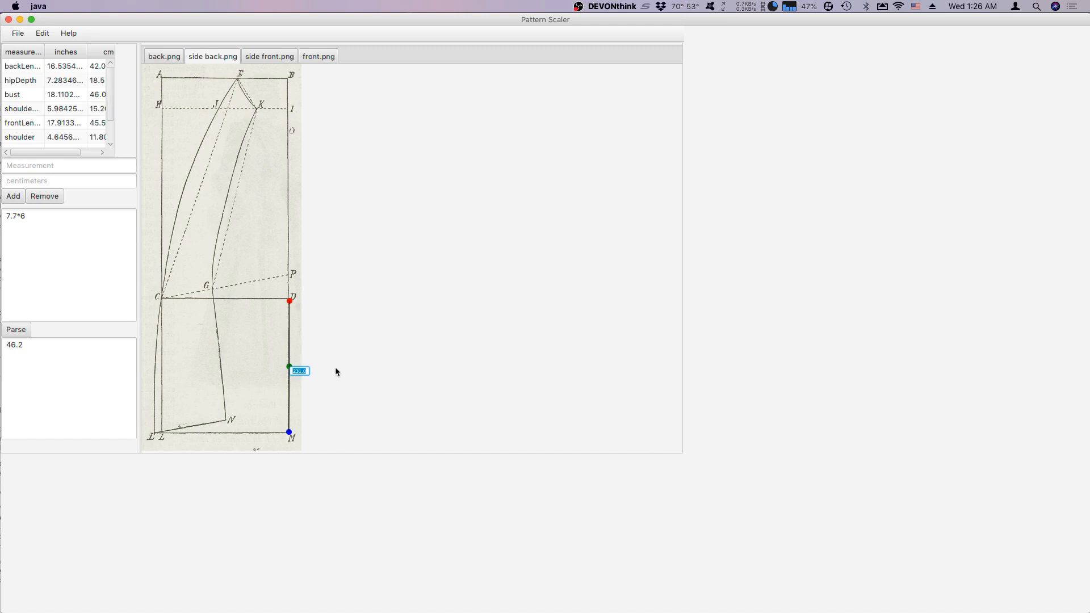
pyautogui.write('48.')
# Add a dimension about 20.1 cm long from O to P on the side back pattern, pulling the first dimension's upper endpoint off the image.
pyautogui.click(43, 33)
pyautogui.click(51, 50)
pyautogui.click(42, 33)
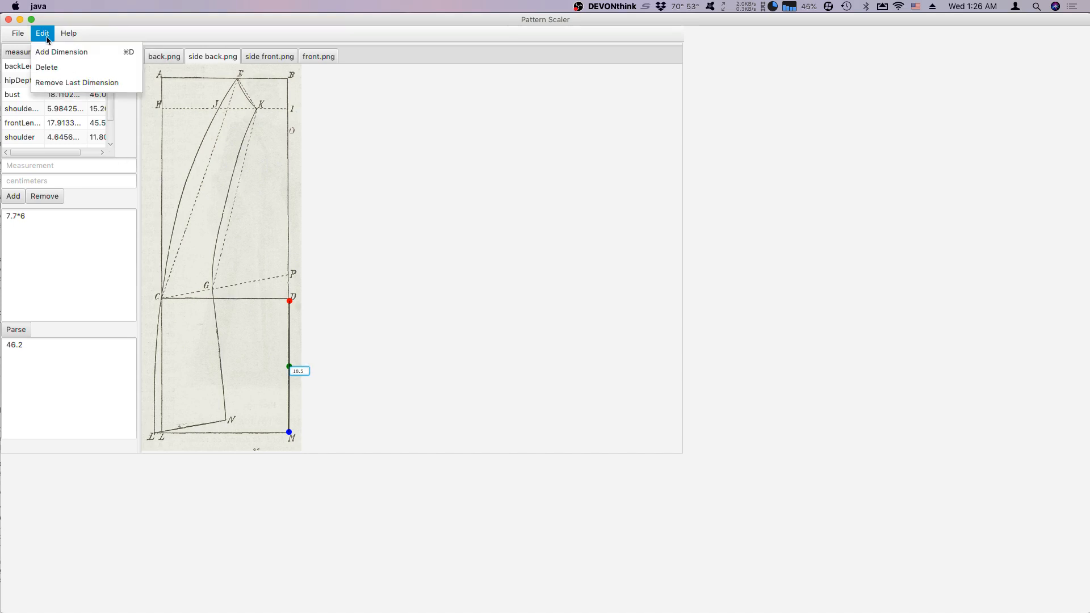
pyautogui.click(49, 50)
pyautogui.moveTo(293, 294)
pyautogui.mouseDown()
pyautogui.moveTo(289, 129)
pyautogui.moveTo(289, 297)
pyautogui.mouseUp()
pyautogui.moveTo(288, 366); pyautogui.dragTo(364, 337)
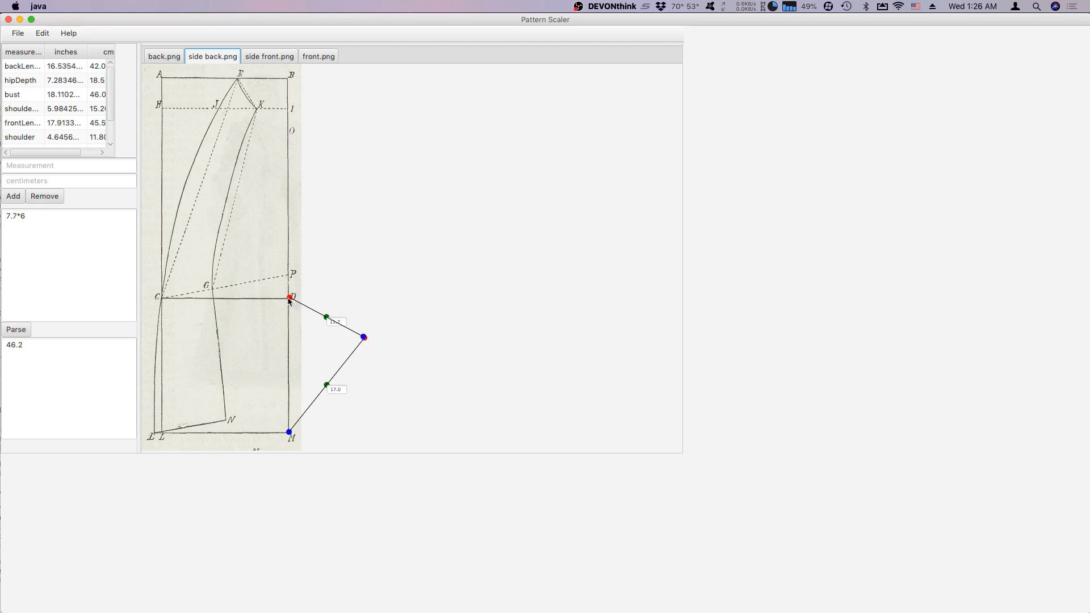
pyautogui.moveTo(290, 296); pyautogui.dragTo(288, 133)
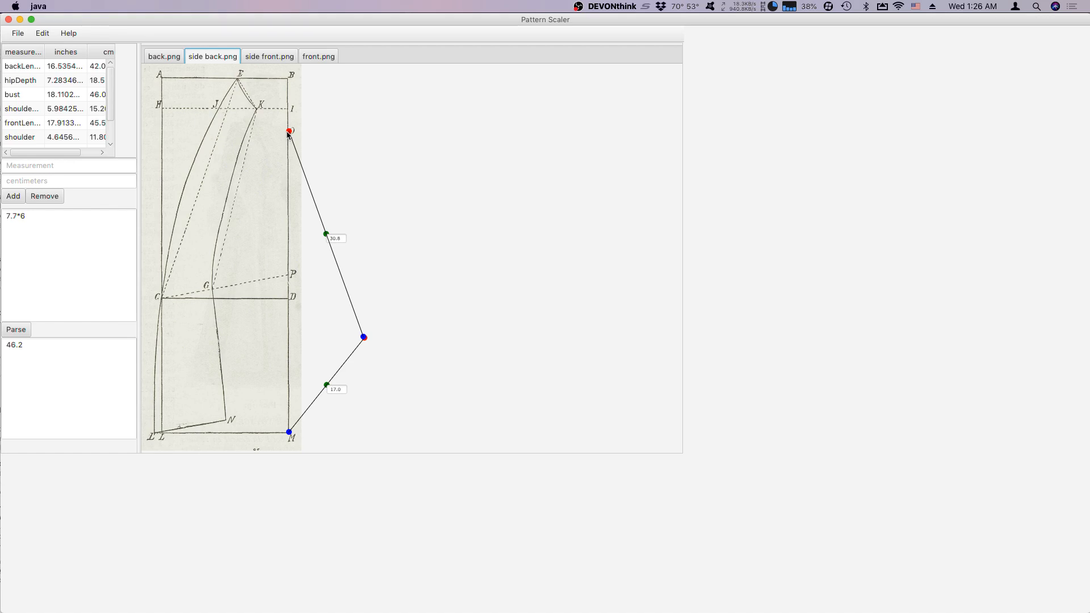
pyautogui.moveTo(287, 132); pyautogui.dragTo(287, 132)
pyautogui.moveTo(364, 337); pyautogui.dragTo(290, 274)
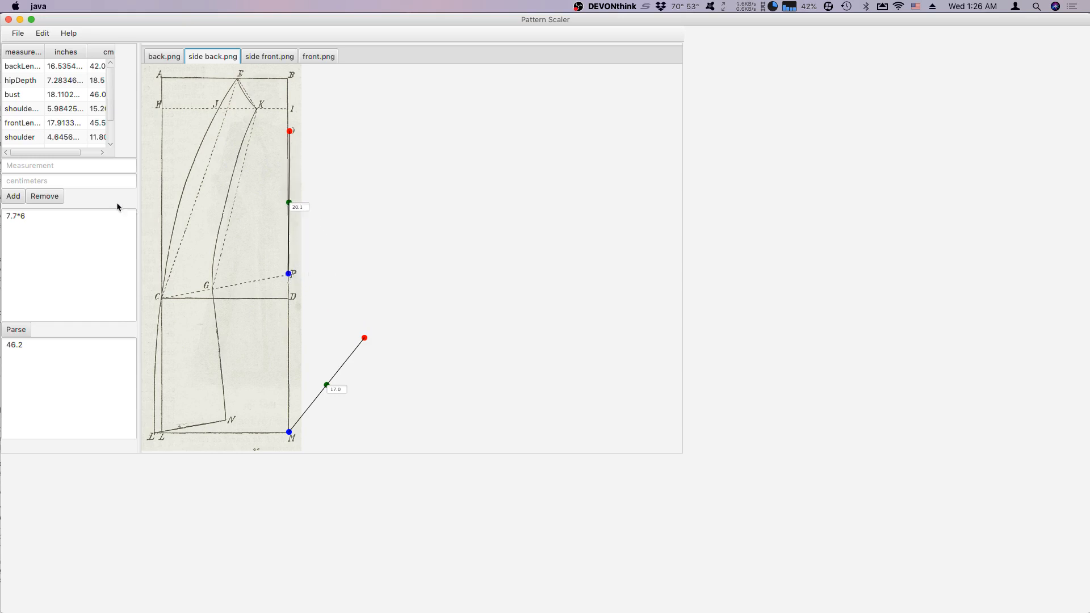
# Add a measurement named sidepieceLength with a value of 20 centimeters to the measurement table.
pyautogui.click(67, 166)
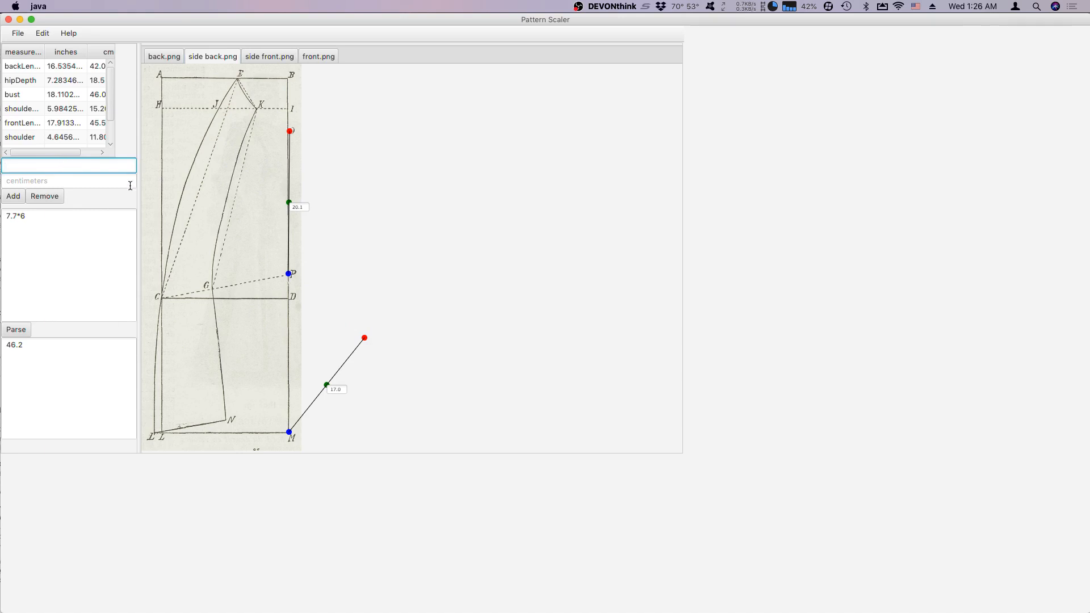
pyautogui.write('sidepiece Length')
pyautogui.click(97, 183)
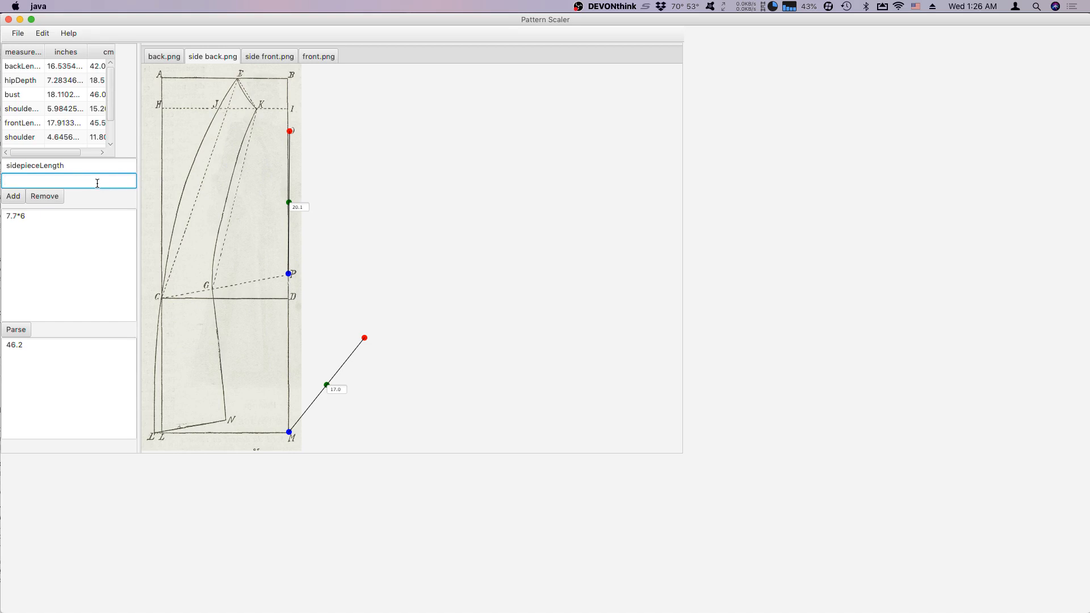
pyautogui.write('20')
pyautogui.click(13, 196)
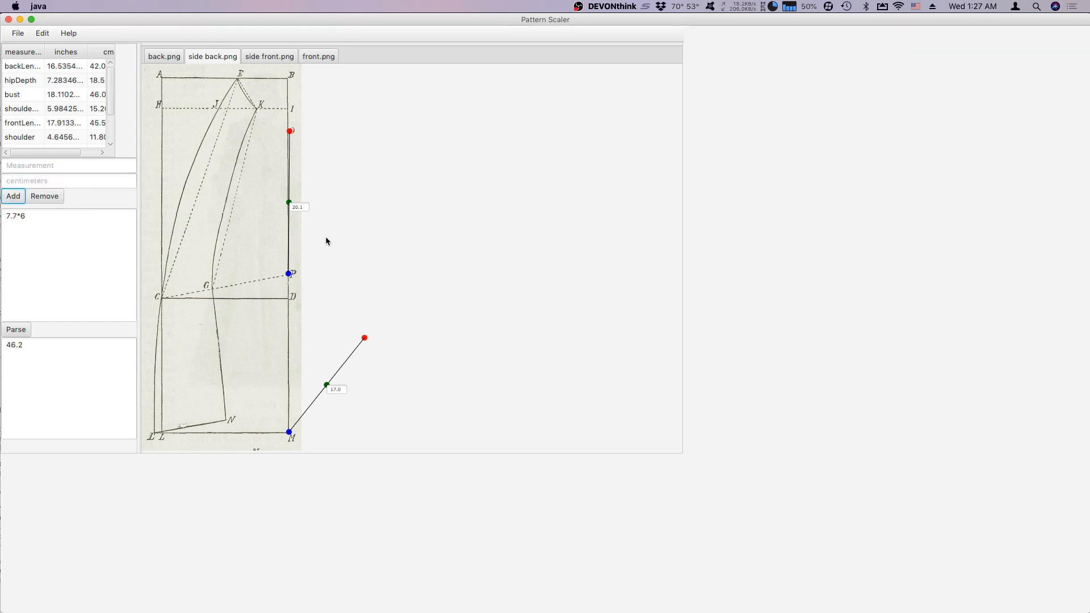